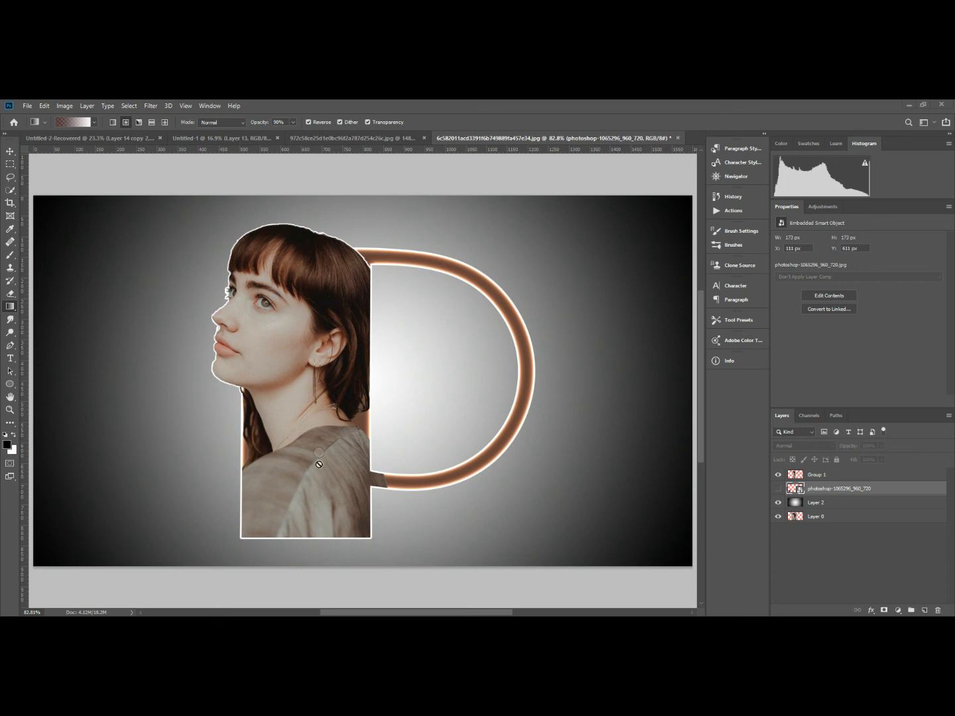
# Unlock the background layer of the blonde woman's portrait and select her automatically with Select Subject.
pyautogui.moveTo(498, 626)
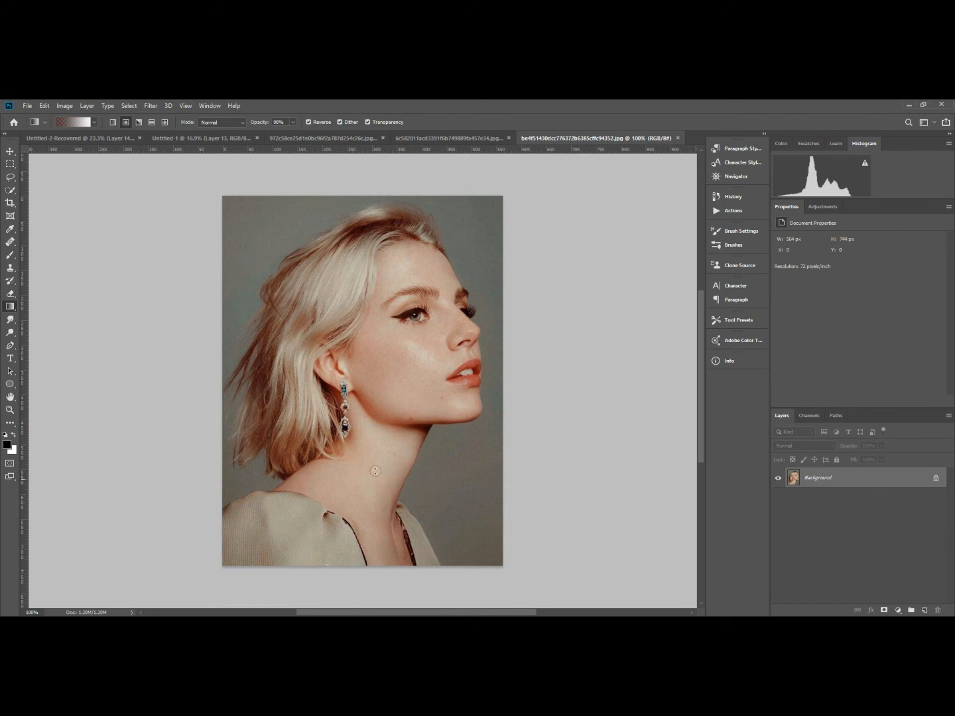
pyautogui.click(935, 478)
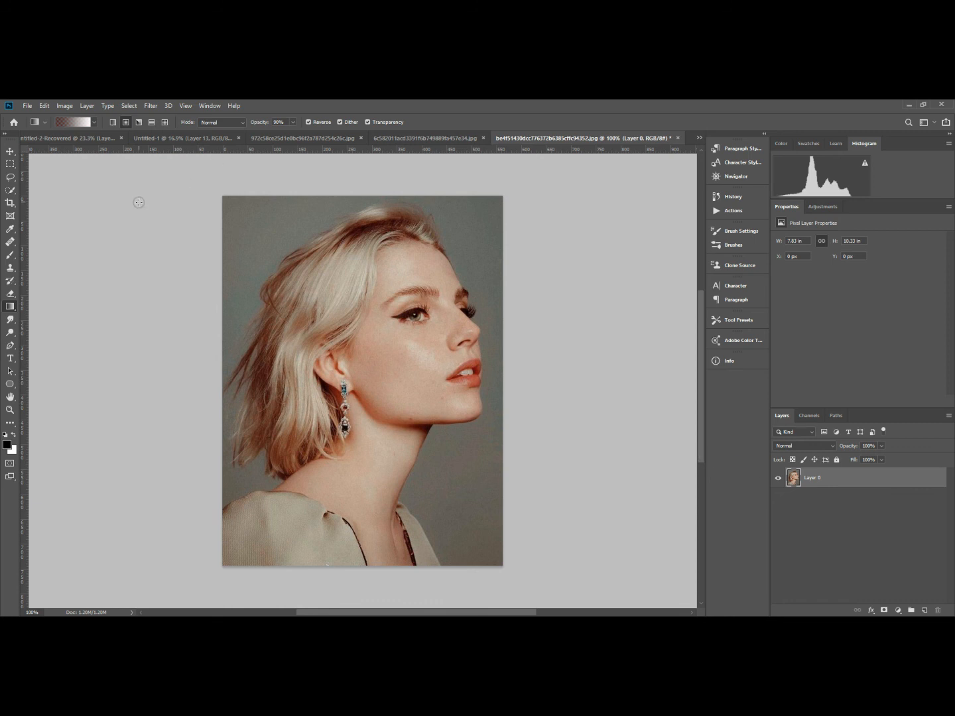
pyautogui.click(10, 191)
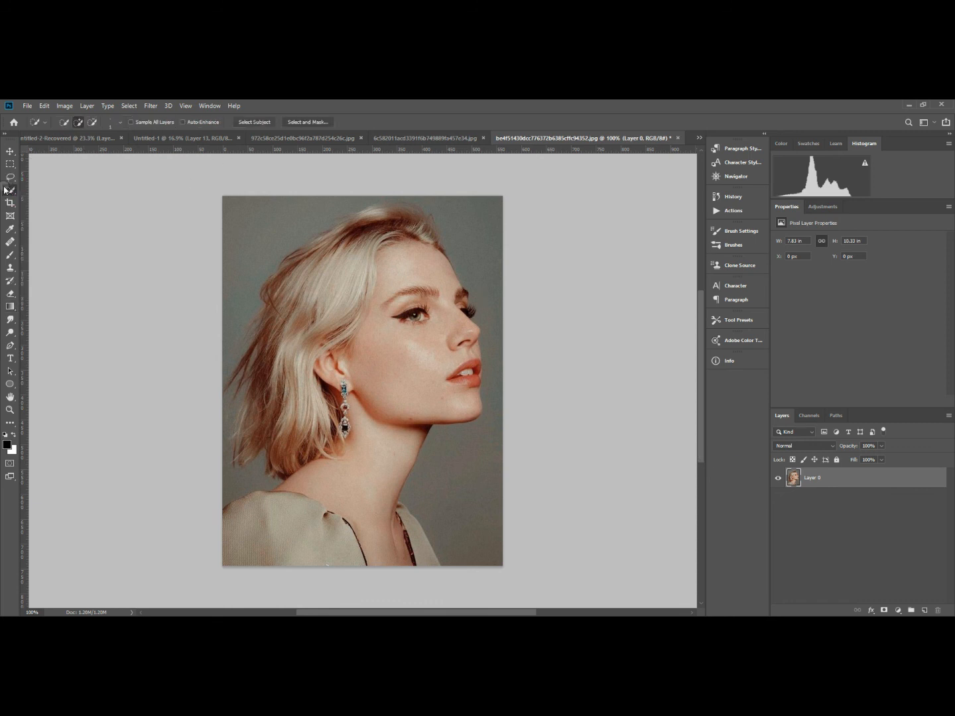
pyautogui.click(257, 124)
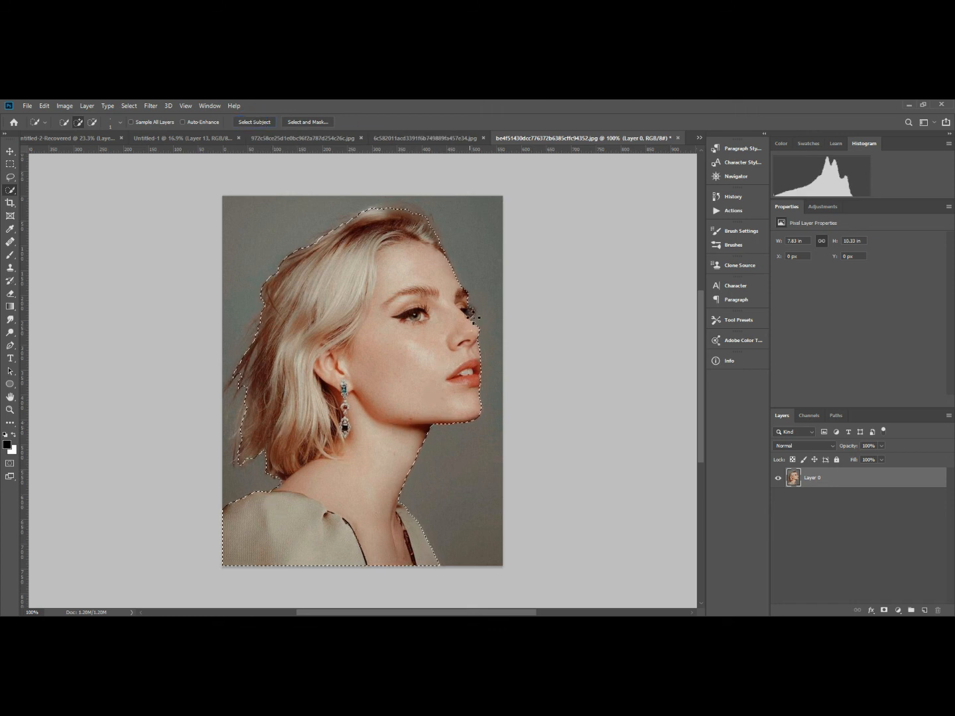
# Subtract the grey background showing between the far eye's lashes from the selection.
pyautogui.scroll(5, 474, 316)
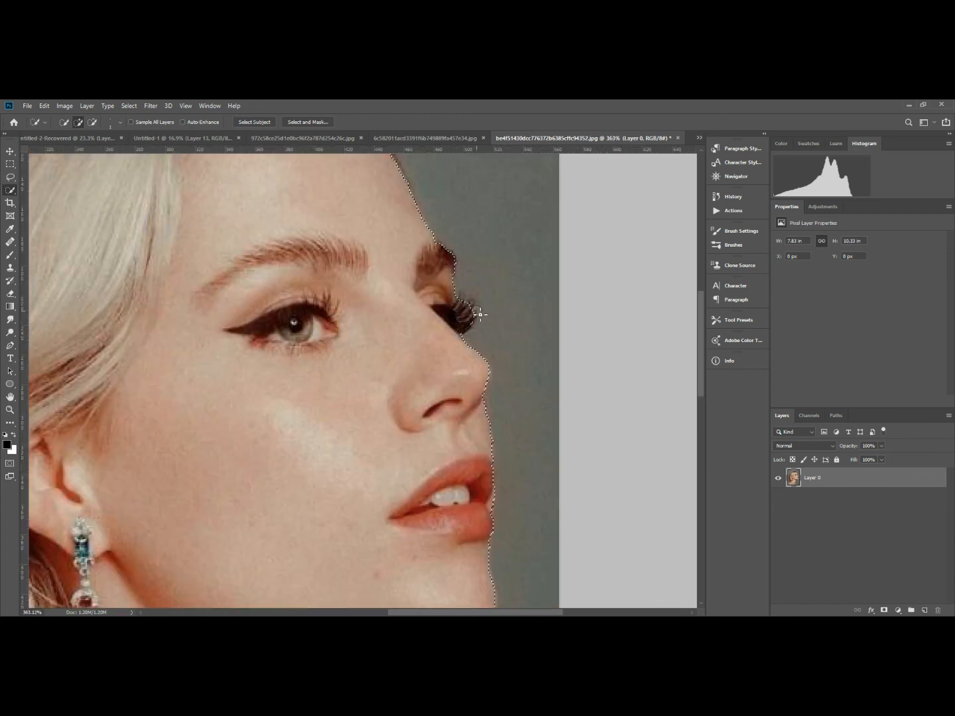
pyautogui.scroll(3, 481, 315)
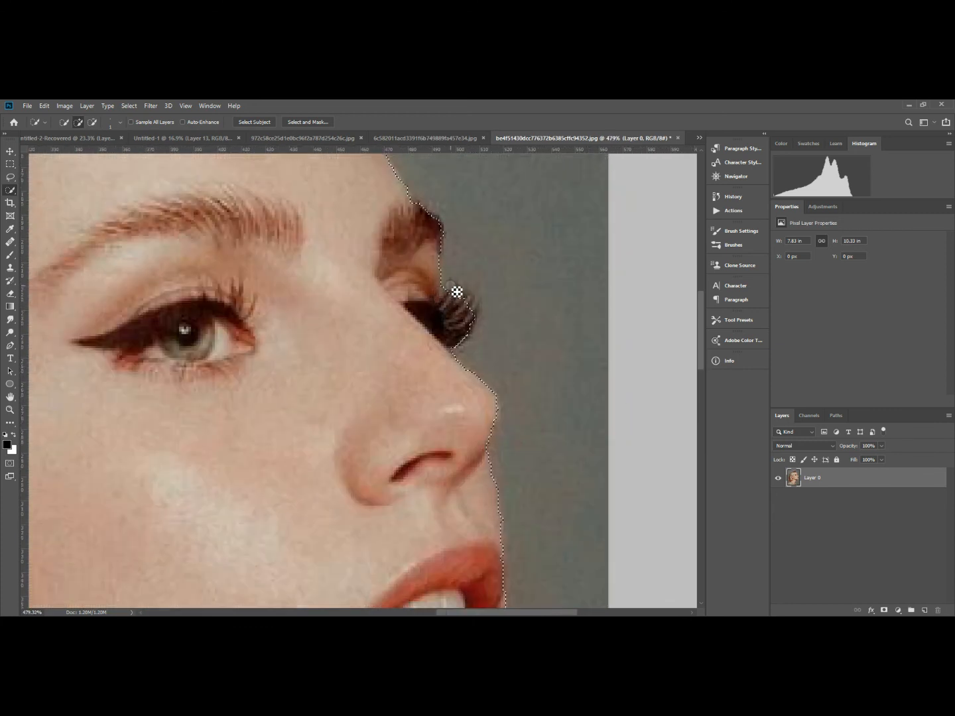
pyautogui.press('alt')
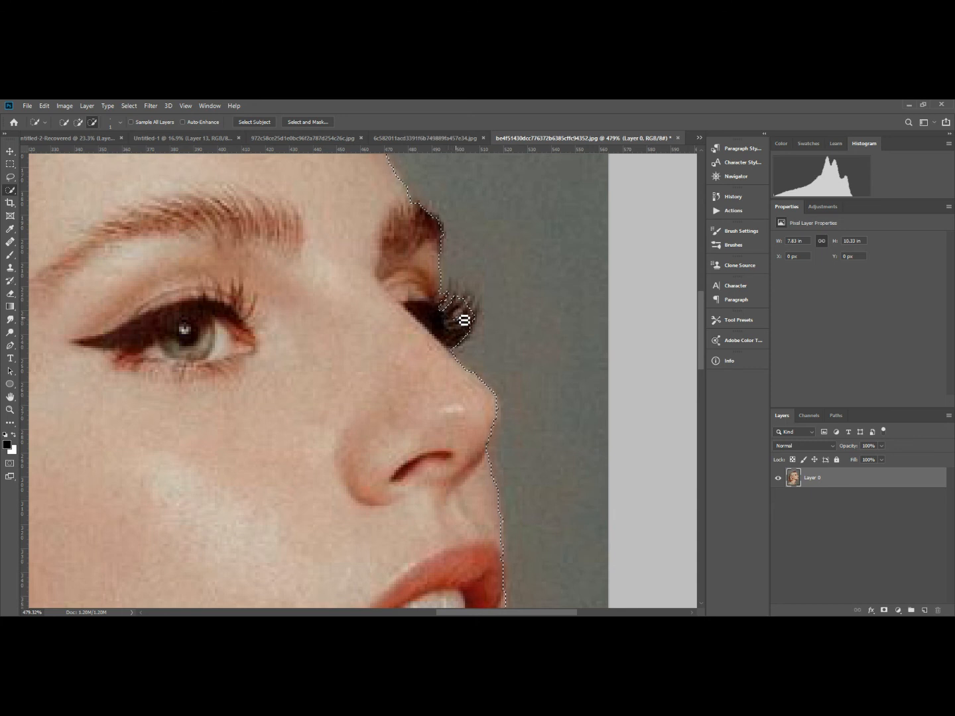
pyautogui.moveTo(457, 339); pyautogui.dragTo(455, 342)
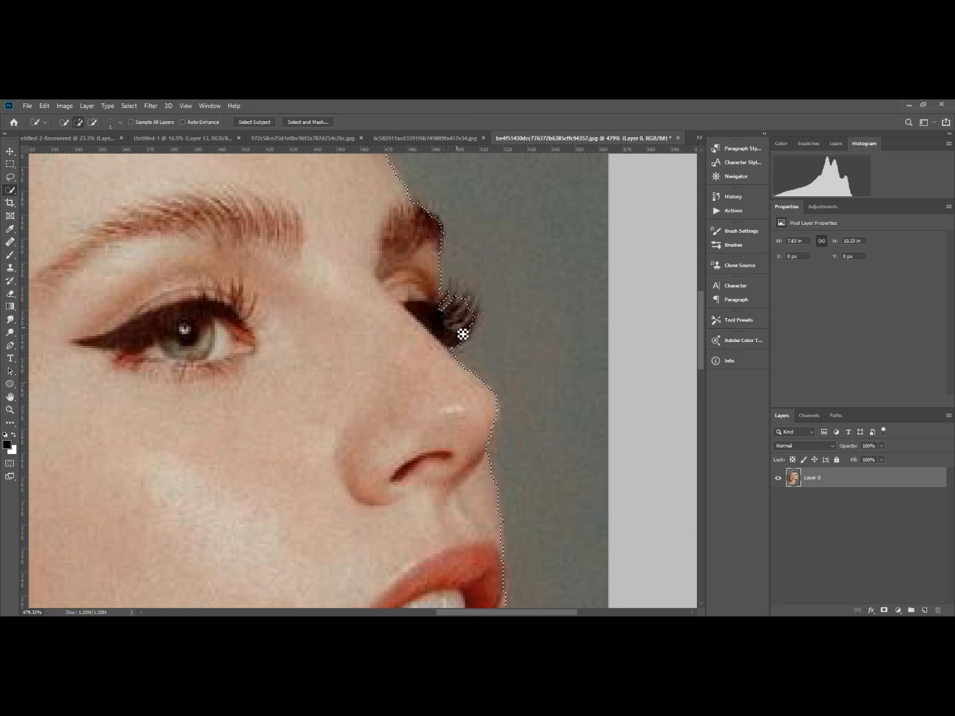
# Refine the quick selection's outline along the lips, chin and jaw.
pyautogui.scroll(5, 442, 225)
pyautogui.moveTo(540, 550); pyautogui.dragTo(473, 157)
pyautogui.scroll(-6, 494, 429)
pyautogui.scroll(5, 498, 424)
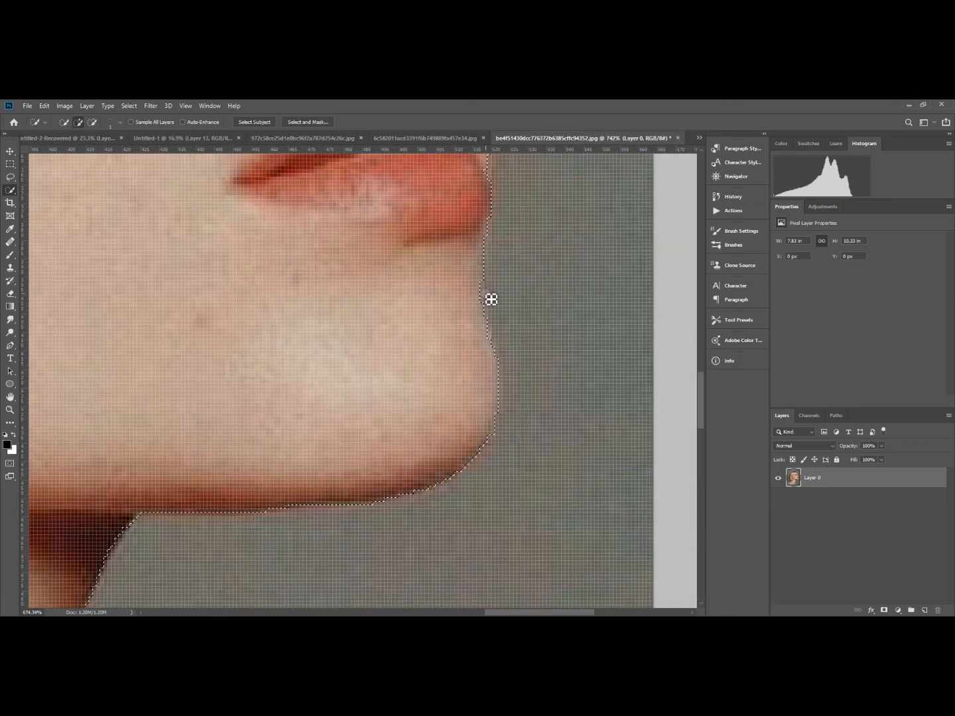
pyautogui.scroll(-8, 490, 299)
pyautogui.scroll(7, 352, 337)
pyautogui.moveTo(352, 337); pyautogui.dragTo(485, 504)
pyautogui.scroll(-8, 204, 403)
pyautogui.scroll(6, 193, 268)
pyautogui.moveTo(269, 317)
pyautogui.mouseDown()
pyautogui.moveTo(294, 284)
pyautogui.moveTo(278, 394)
pyautogui.moveTo(248, 397)
pyautogui.moveTo(305, 335)
pyautogui.mouseUp()
# Extend the quick selection over the missed hair on the crown and along the hairline at the forehead.
pyautogui.scroll(-6, 276, 395)
pyautogui.scroll(-6, 305, 335)
pyautogui.scroll(7, 385, 212)
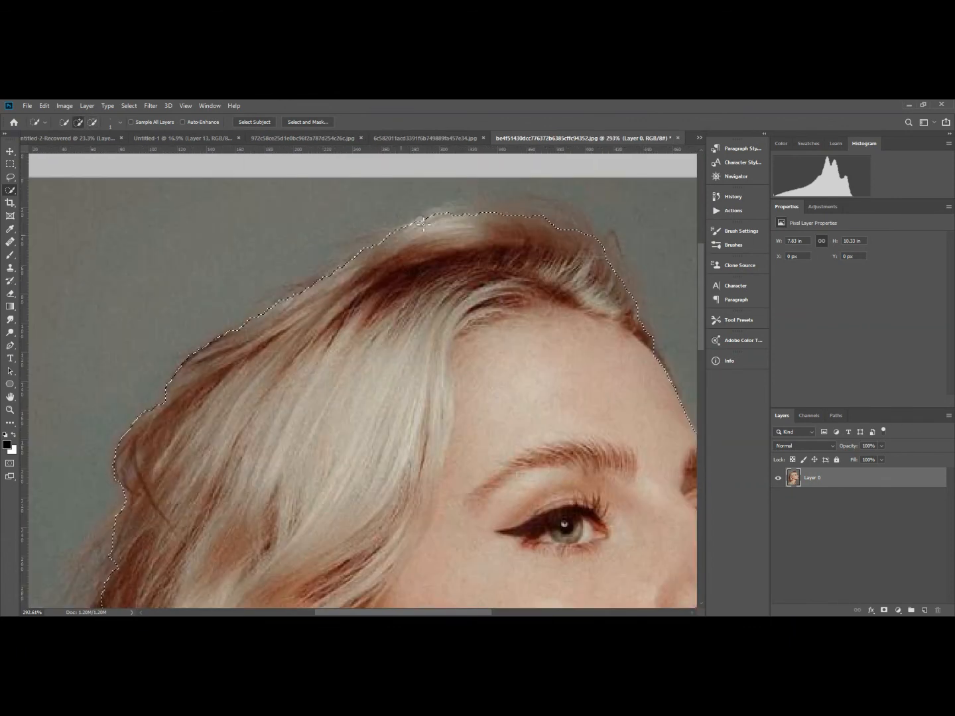
pyautogui.moveTo(582, 234); pyautogui.dragTo(560, 208)
pyautogui.click(646, 327)
pyautogui.keyDown('alt'); pyautogui.click(370, 232); pyautogui.keyUp('alt')
pyautogui.scroll(-6, 351, 223)
pyautogui.scroll(8, 492, 270)
pyautogui.scroll(5, 522, 335)
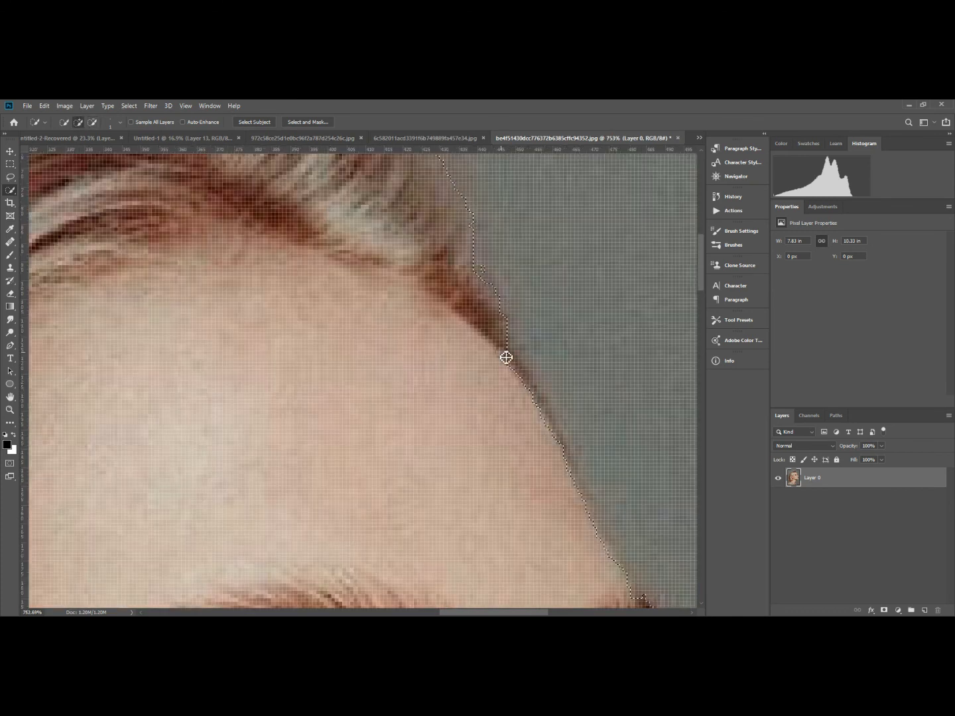
pyautogui.scroll(-5, 540, 409)
pyautogui.scroll(6, 550, 449)
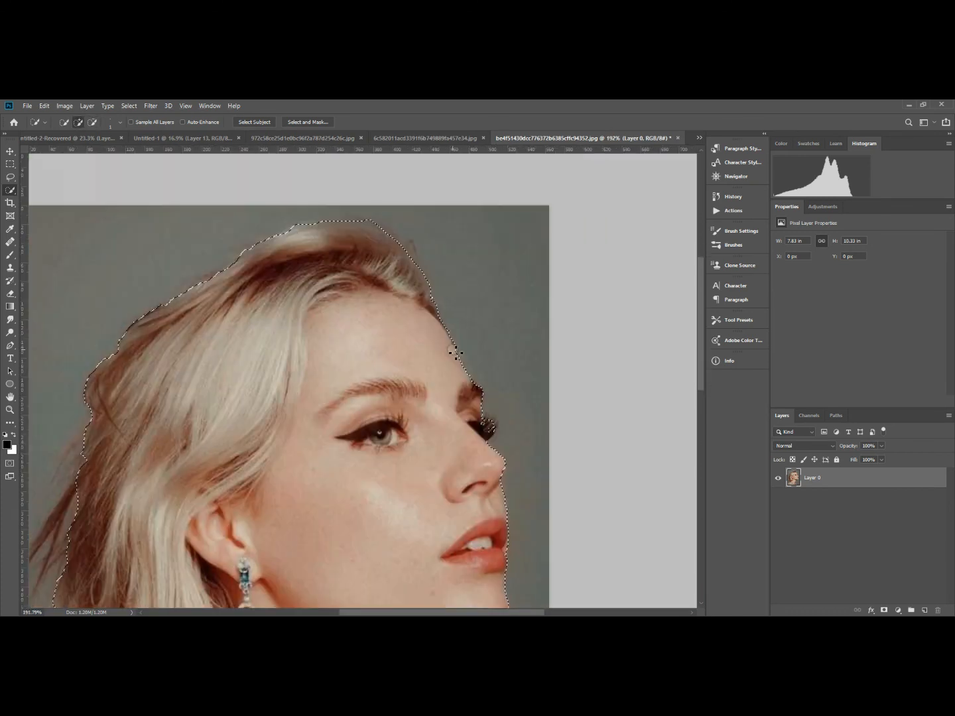
pyautogui.scroll(-8, 486, 342)
pyautogui.scroll(-4, 537, 315)
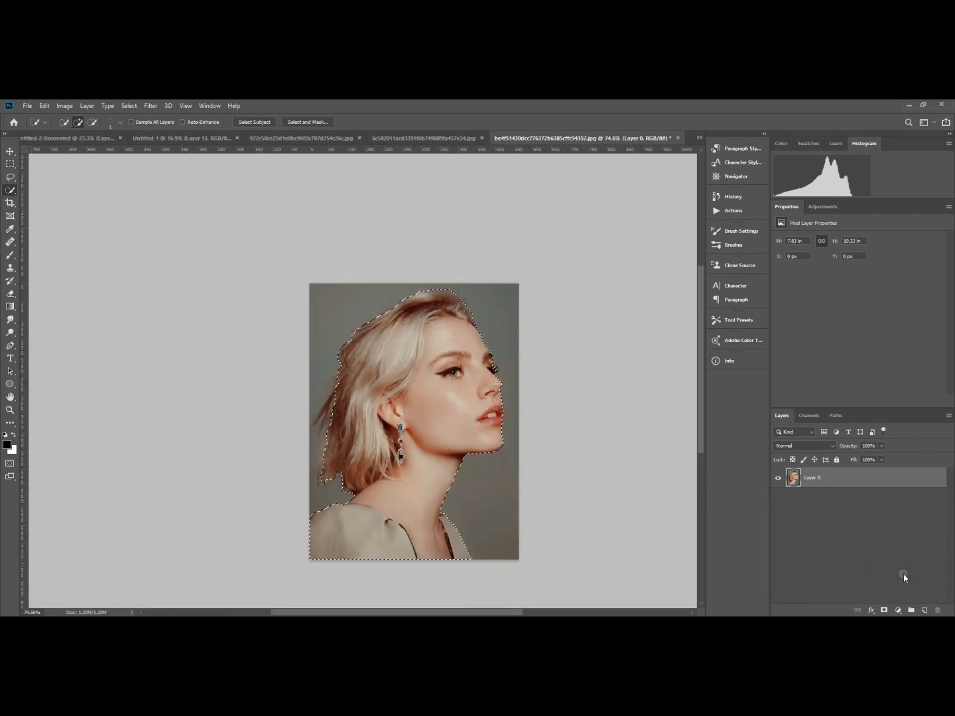
# Increase the selection's smoothing in Select and Mask and output the result as a layer mask.
pyautogui.click(321, 124)
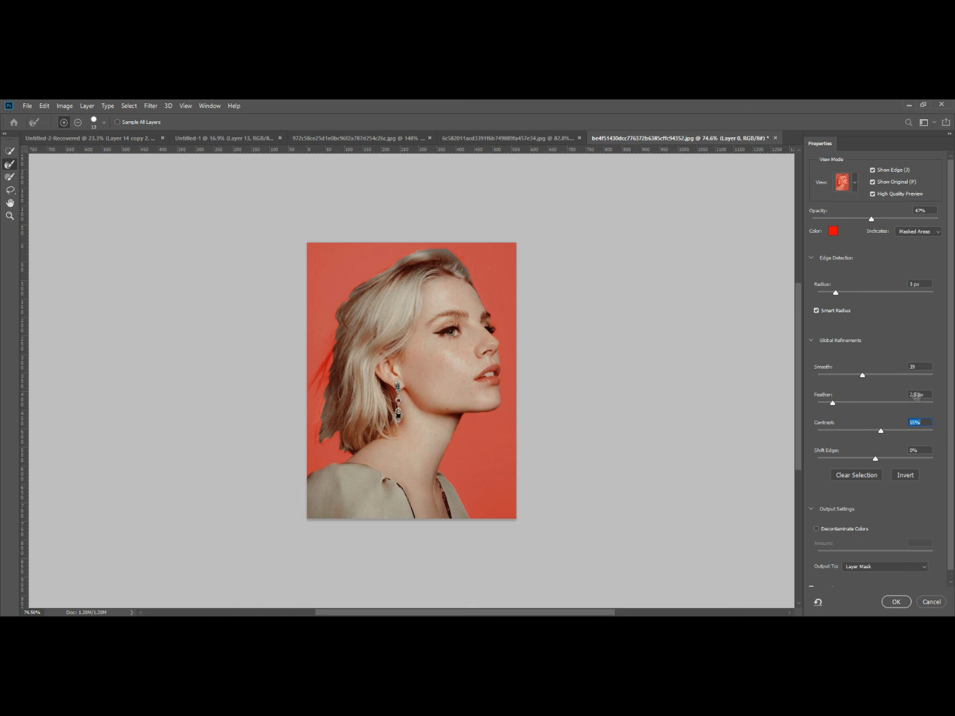
pyautogui.scroll(3, 456, 252)
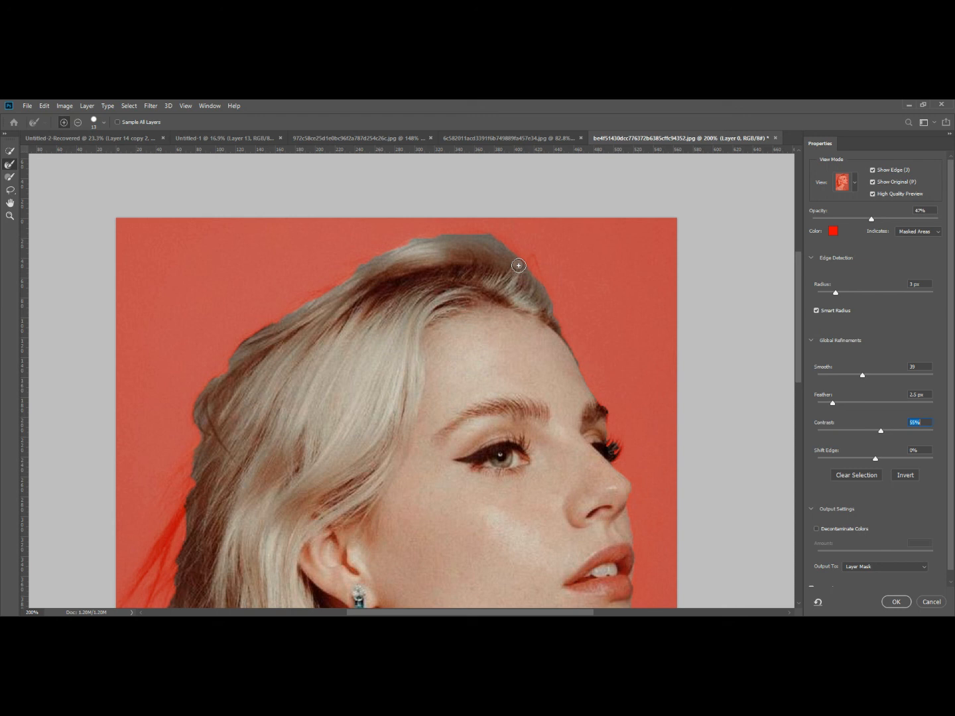
pyautogui.scroll(-3, 519, 266)
pyautogui.scroll(-1, 522, 268)
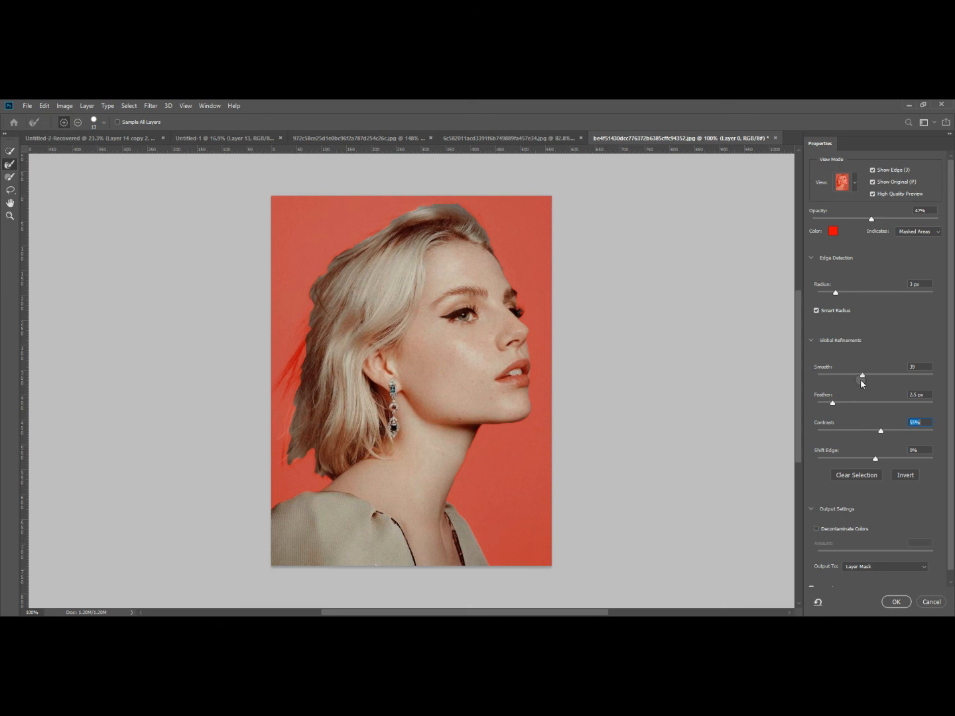
pyautogui.moveTo(863, 377); pyautogui.dragTo(875, 381)
pyautogui.click(896, 602)
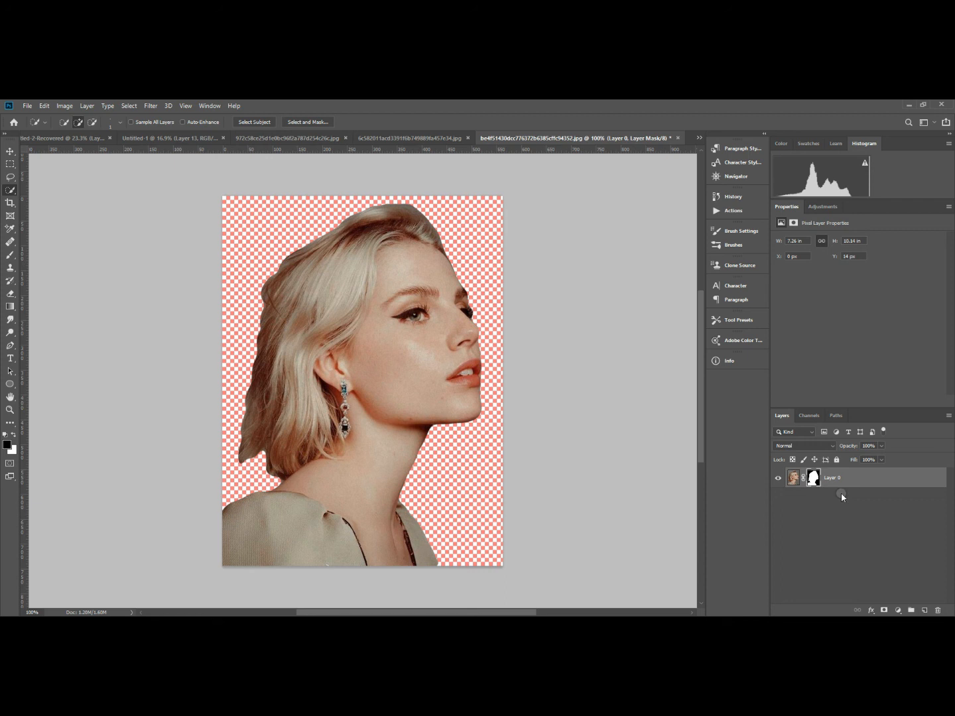
# Duplicate the masked portrait layer, then hide and select the original layer beneath it.
pyautogui.hotkey('ctrl', 'j')
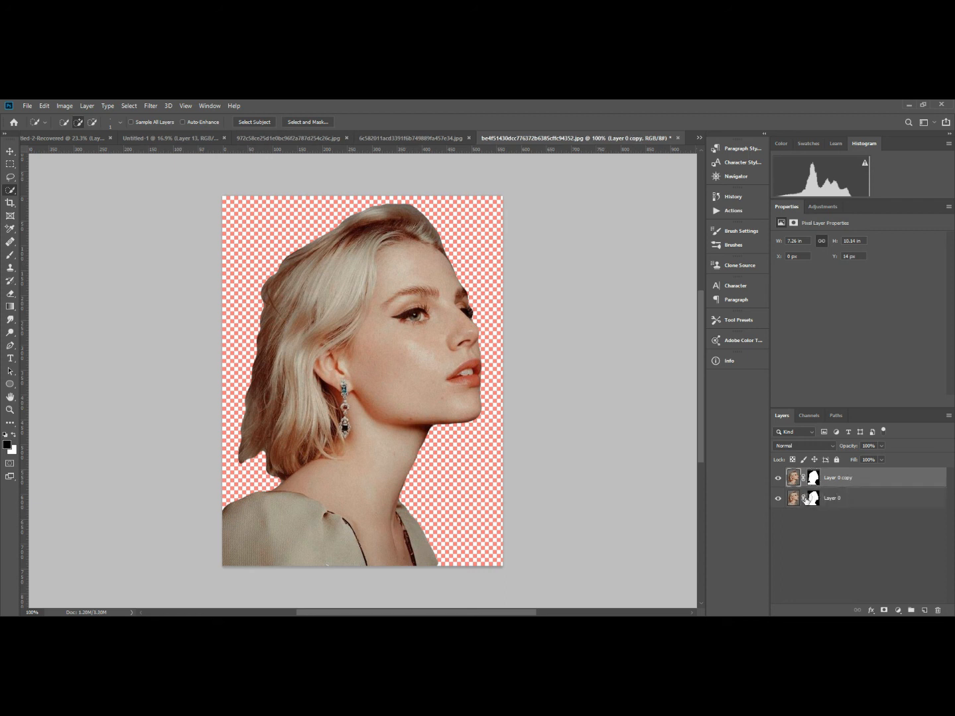
pyautogui.click(777, 498)
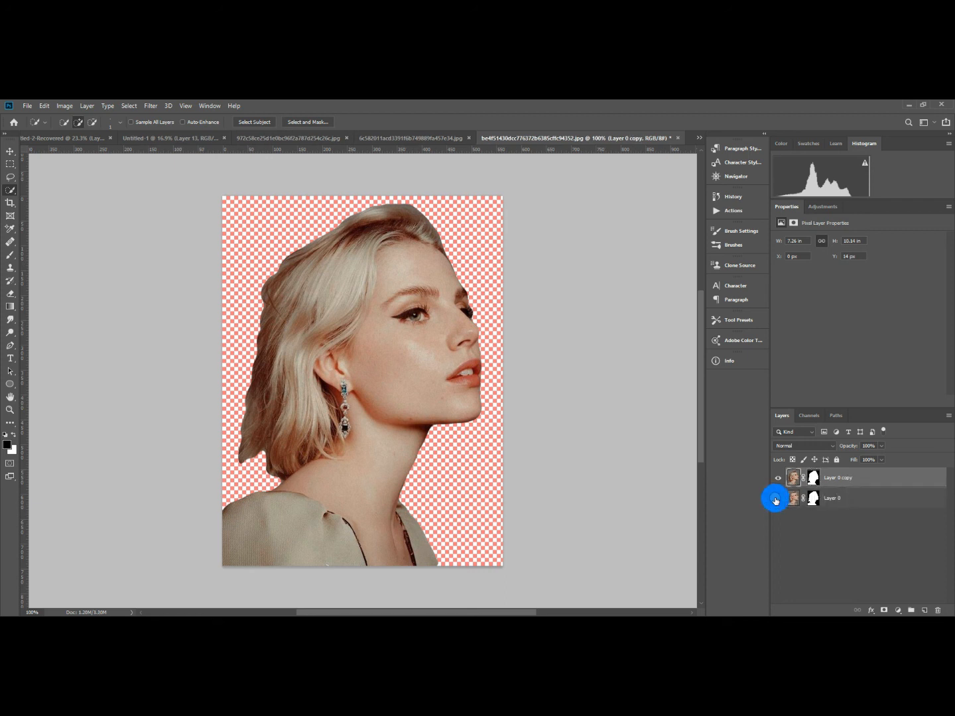
pyautogui.click(865, 508)
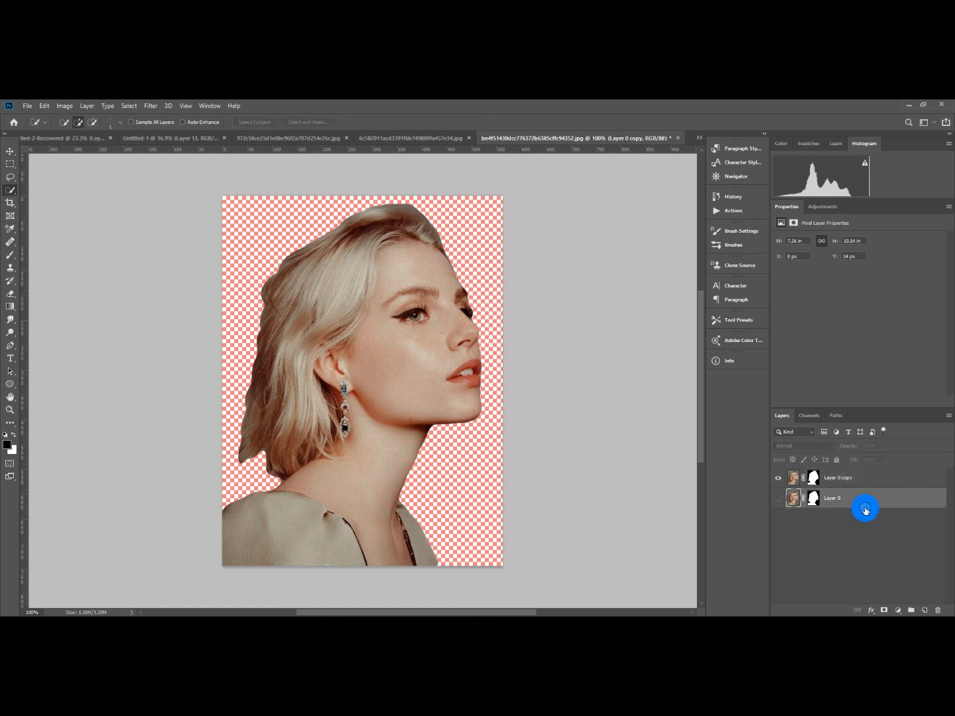
# Add an empty layer beneath the portrait copy and fill it with a reversed Black, White radial gradient from centre to corner.
pyautogui.hotkey('ctrl', 'shift', 'alt', 'n')
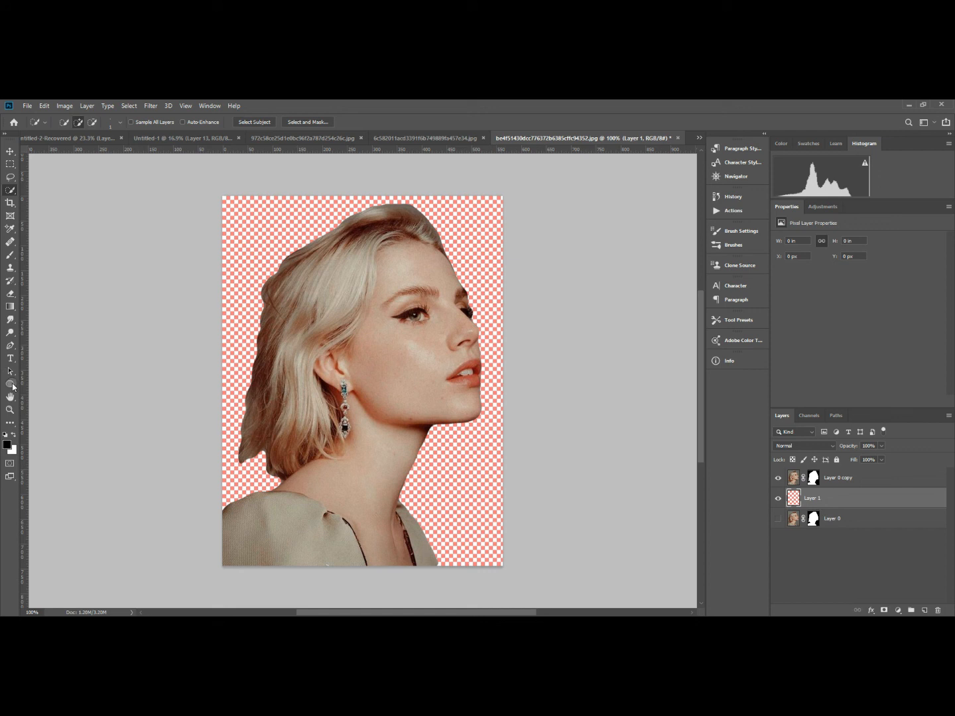
pyautogui.click(9, 308)
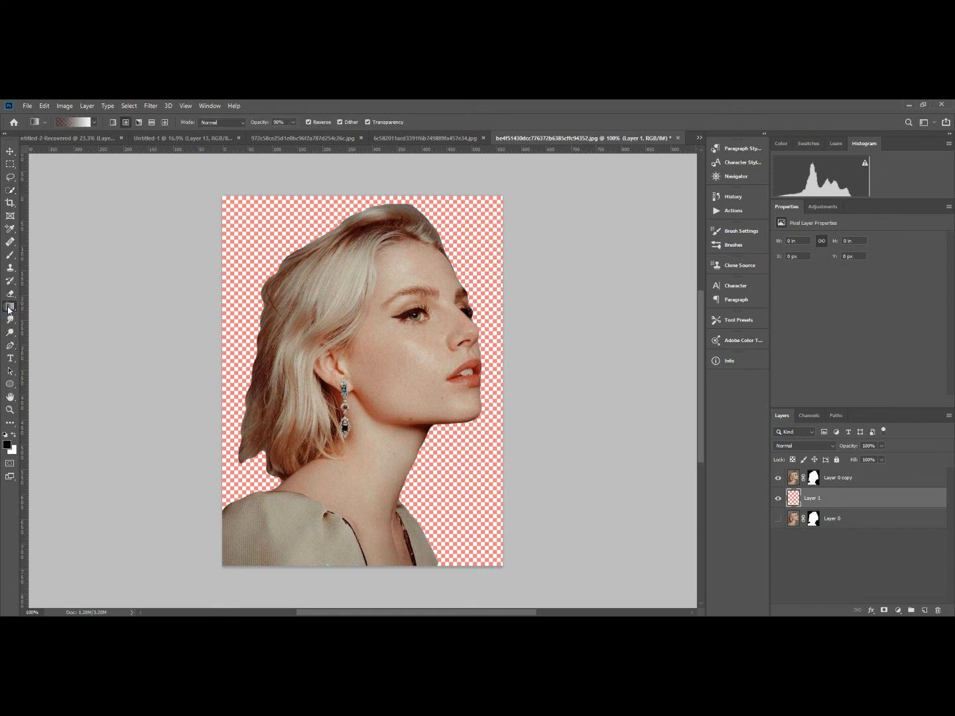
pyautogui.click(90, 123)
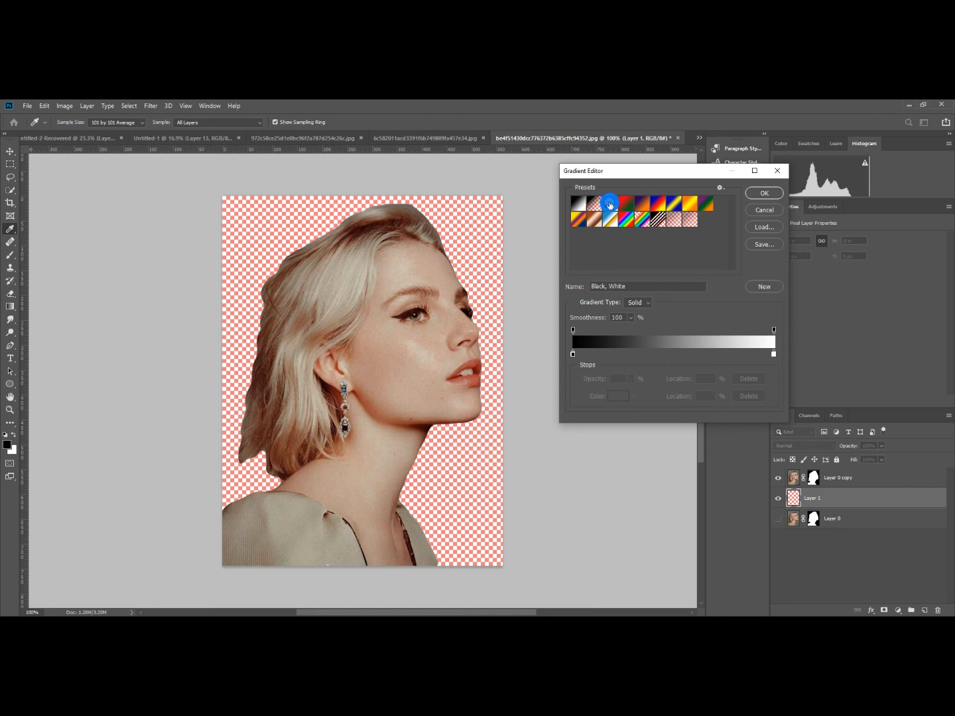
pyautogui.click(766, 194)
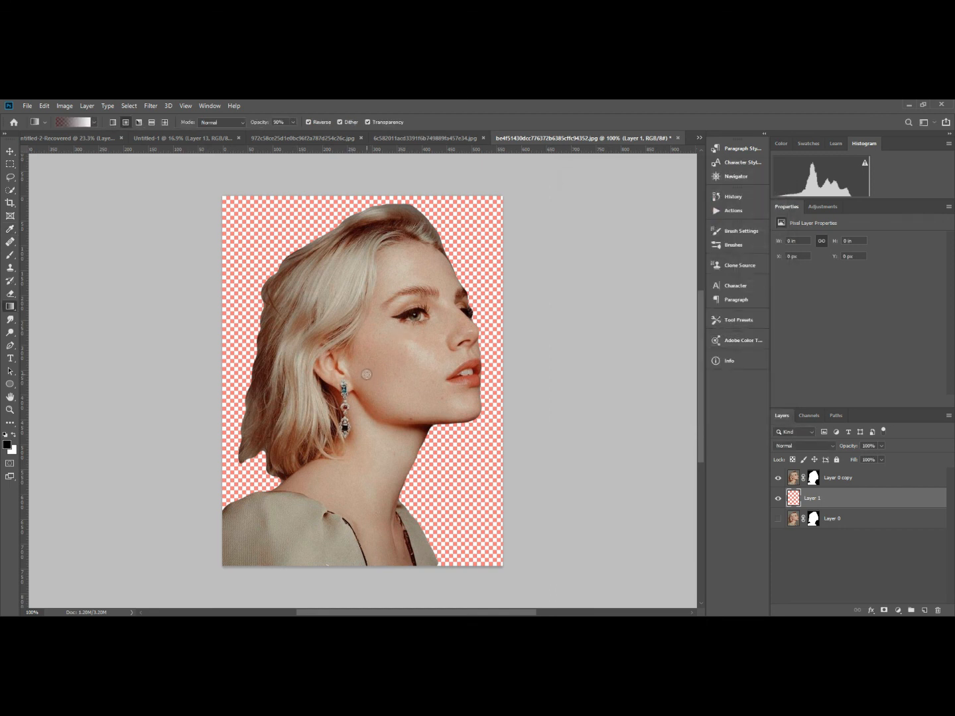
pyautogui.moveTo(367, 374)
pyautogui.mouseDown()
pyautogui.moveTo(417, 291)
pyautogui.moveTo(490, 234)
pyautogui.moveTo(500, 198)
pyautogui.mouseUp()
pyautogui.moveTo(500, 198); pyautogui.dragTo(500, 199)
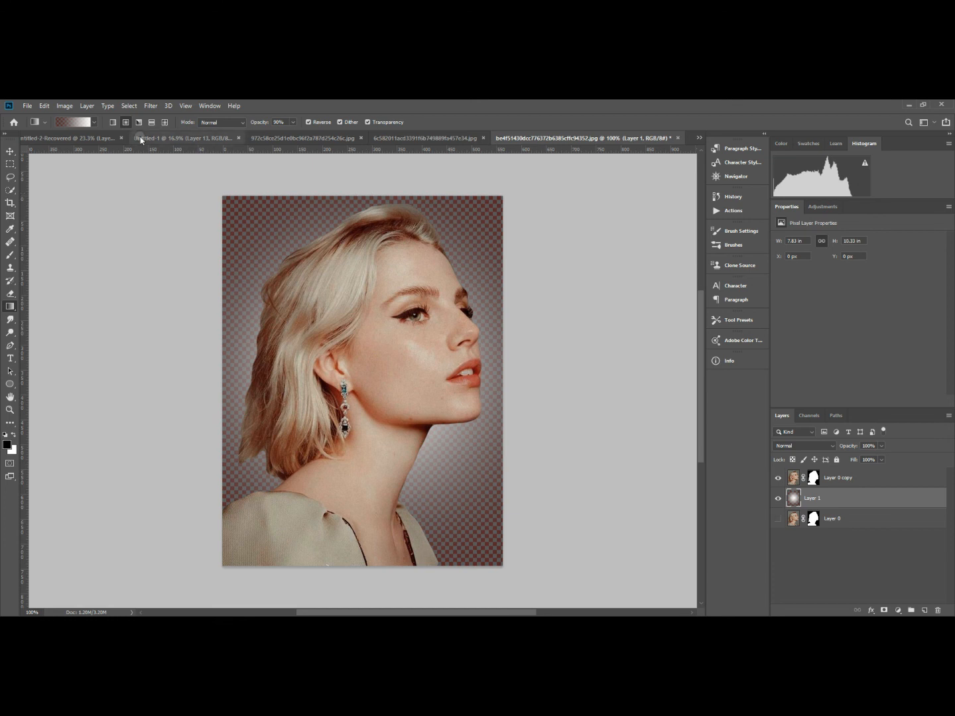
# Apply a wider radial gradient to the background layer, from the image centre out beyond the canvas corner.
pyautogui.scroll(-2, 339, 376)
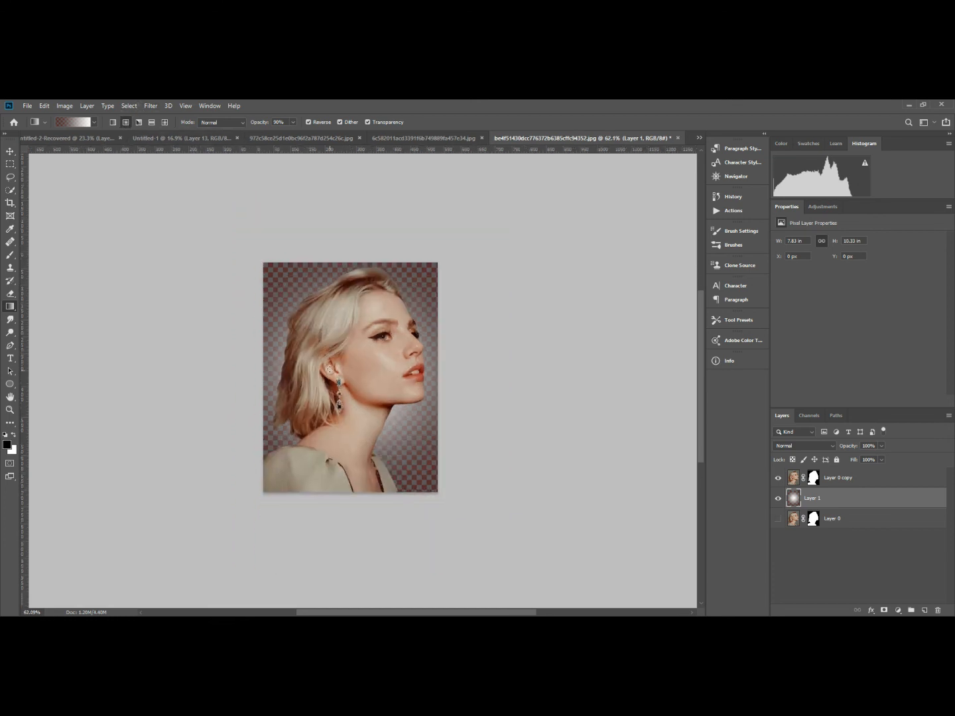
pyautogui.moveTo(344, 369); pyautogui.dragTo(518, 171)
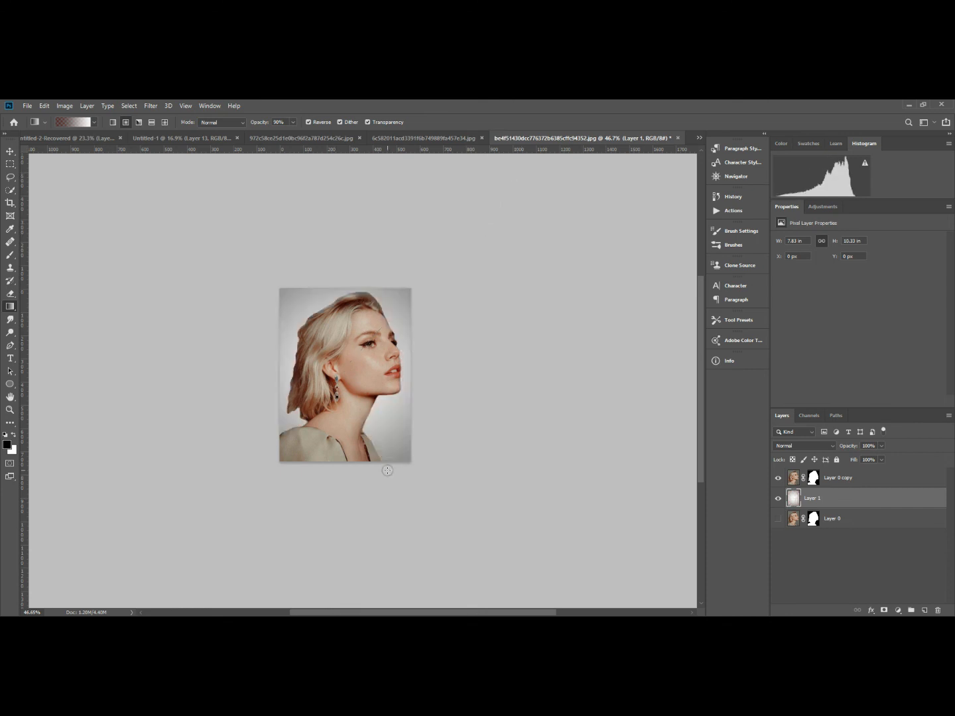
pyautogui.hotkey('ctrl', '0')
pyautogui.hotkey('ctrl', '-')
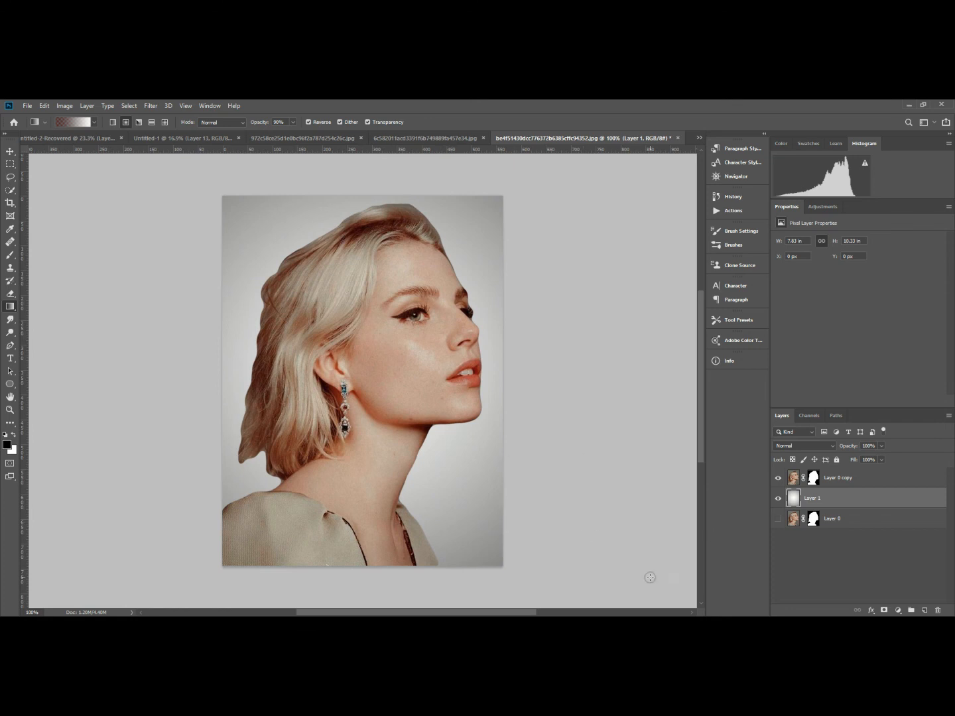
# Add a large black letter P as a text layer over the portrait.
pyautogui.click(839, 480)
pyautogui.click(843, 502)
pyautogui.click(10, 358)
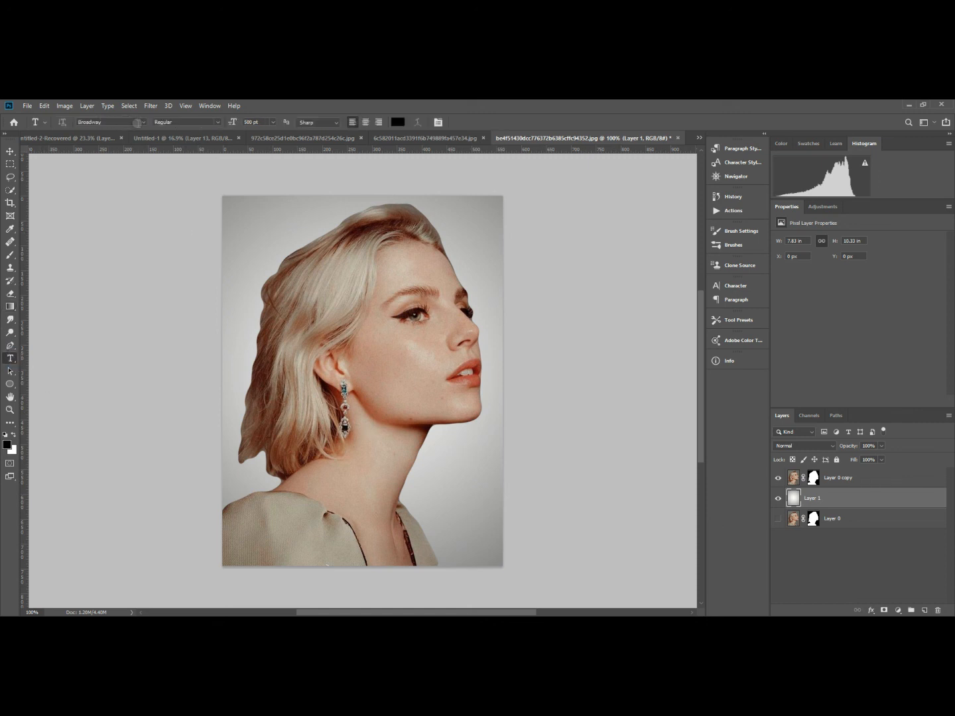
# Flip the masked portrait copy horizontally and move it slightly up and to the left.
pyautogui.click(793, 500)
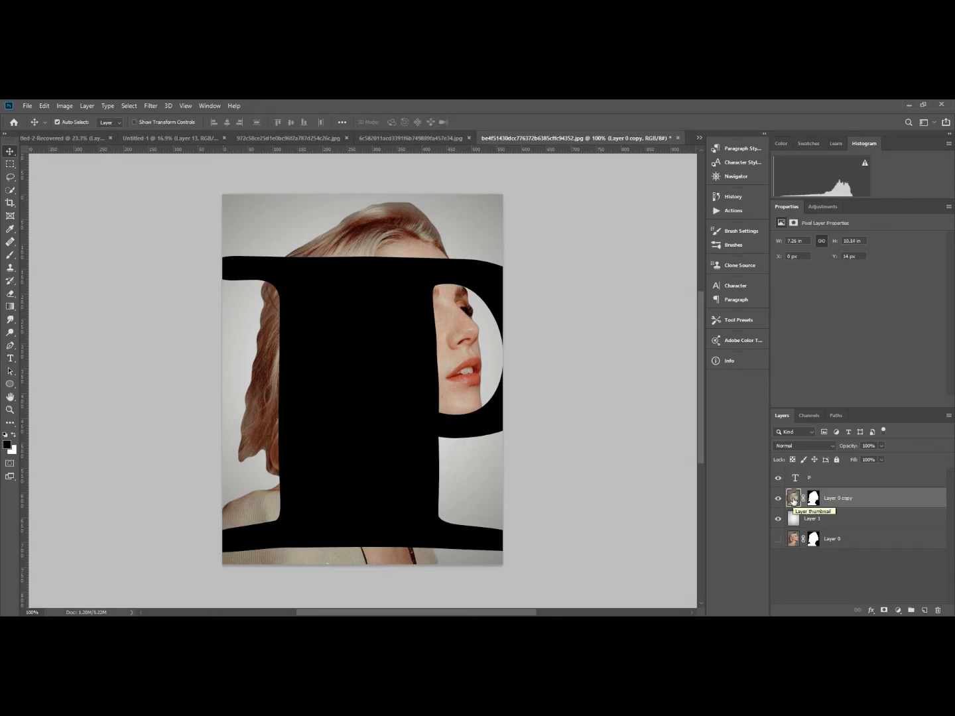
pyautogui.hotkey('ctrl', 't')
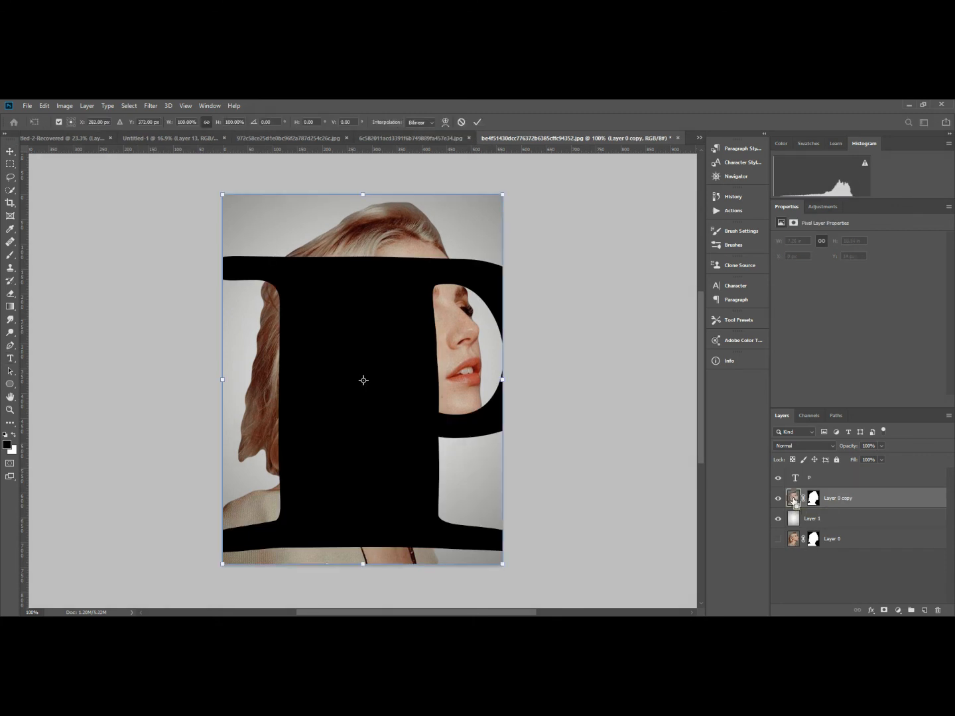
pyautogui.rightClick(434, 227)
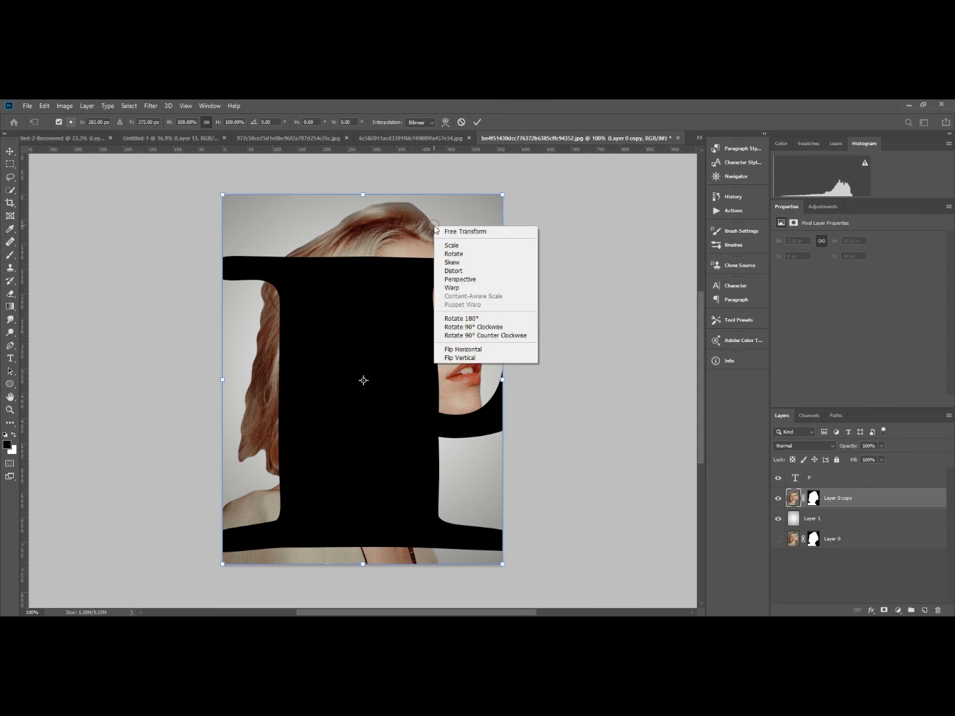
pyautogui.click(471, 351)
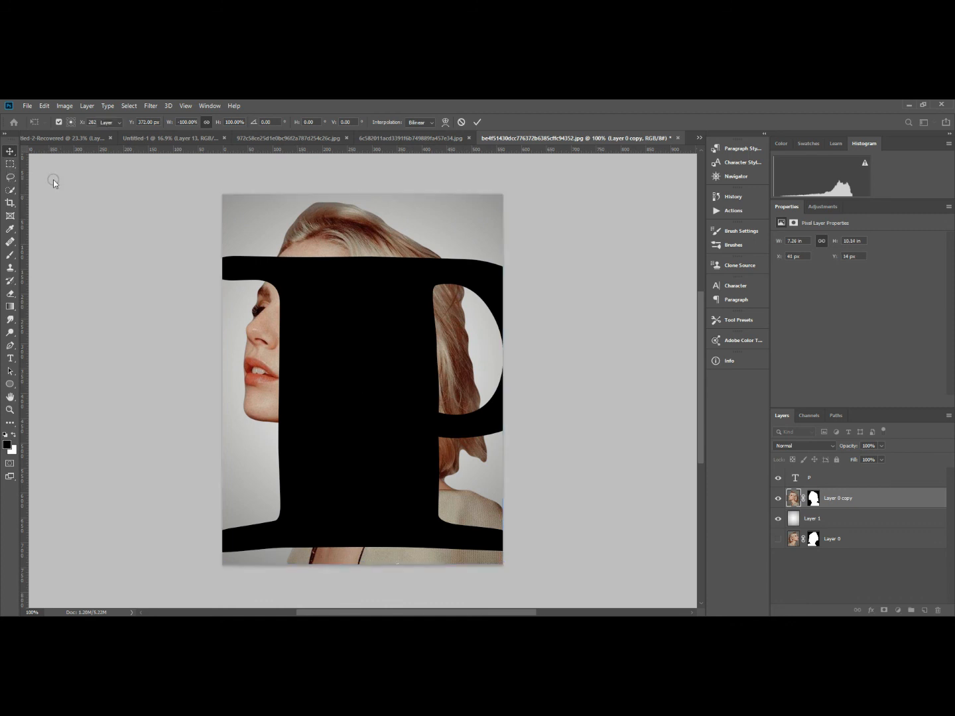
pyautogui.press('Return')
pyautogui.moveTo(327, 244); pyautogui.dragTo(296, 229)
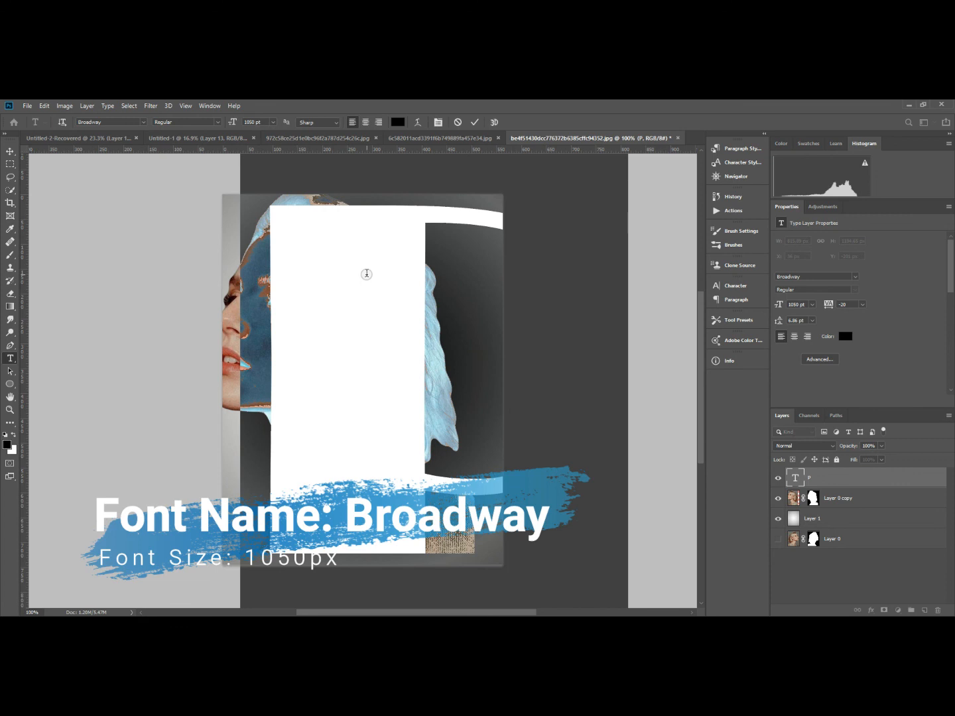
# Finish the letter P text and widen the canvas by 300 pixels relative to its current size, anchored at the centre.
pyautogui.click(10, 152)
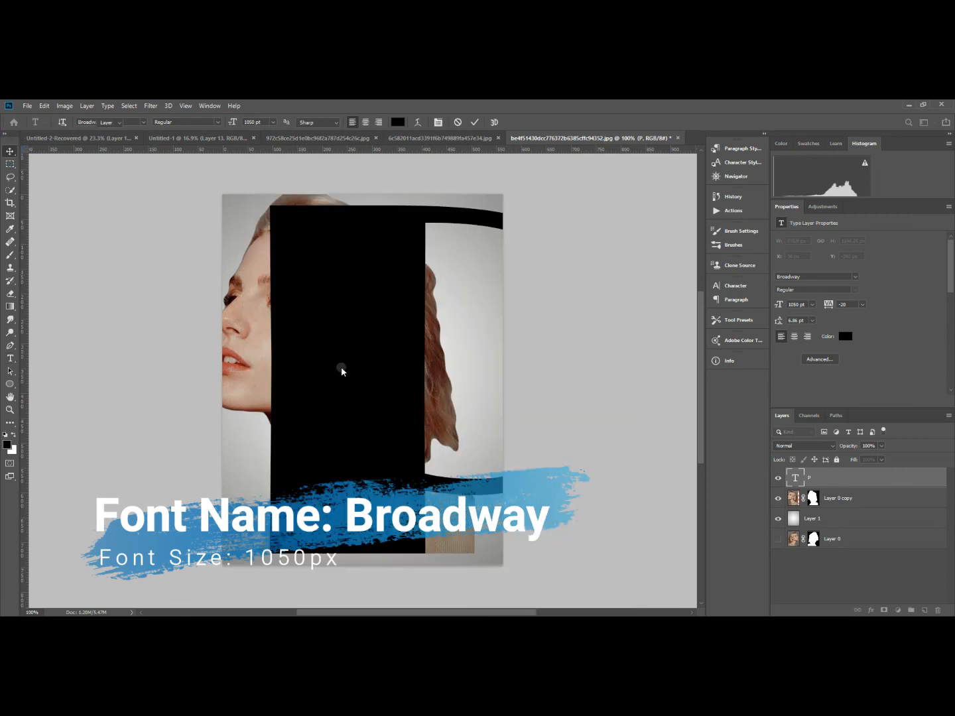
pyautogui.click(63, 106)
pyautogui.click(81, 190)
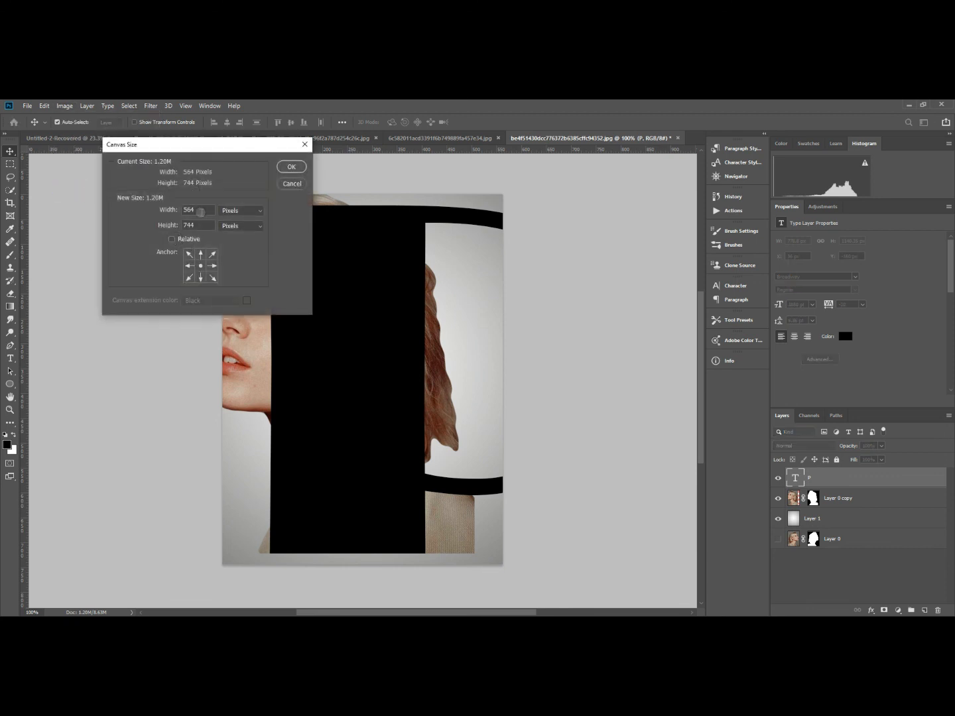
pyautogui.click(171, 240)
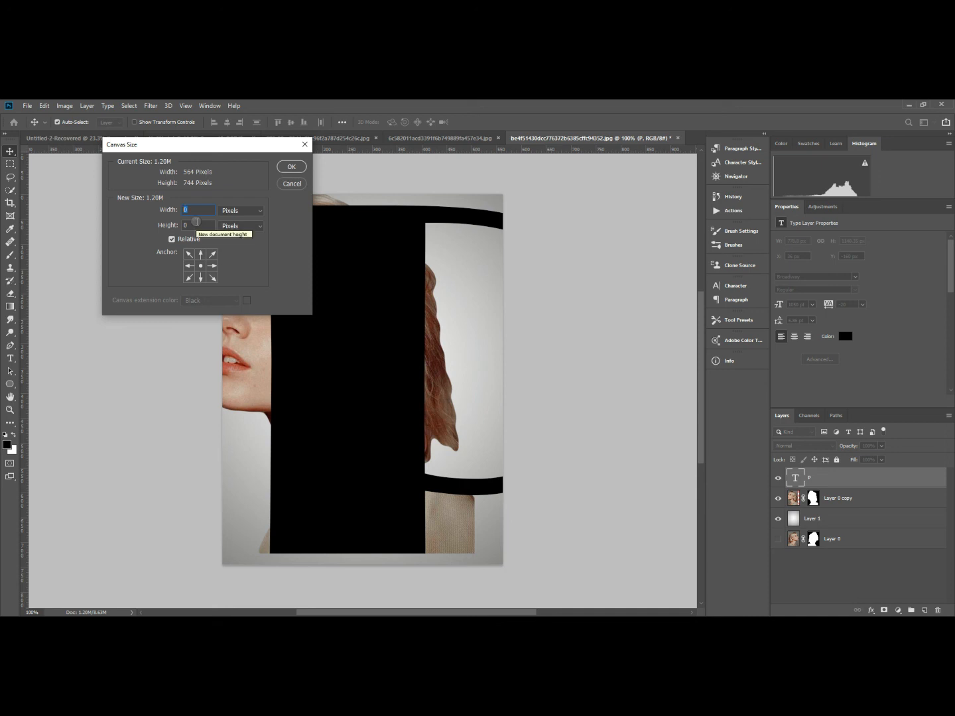
pyautogui.write('300')
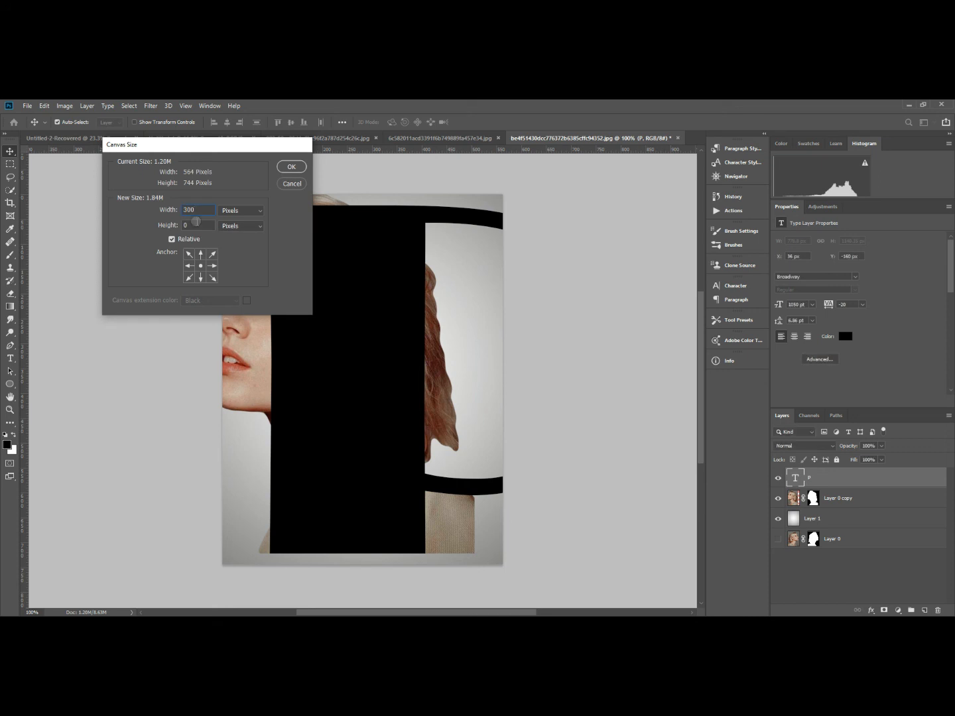
pyautogui.press('Return')
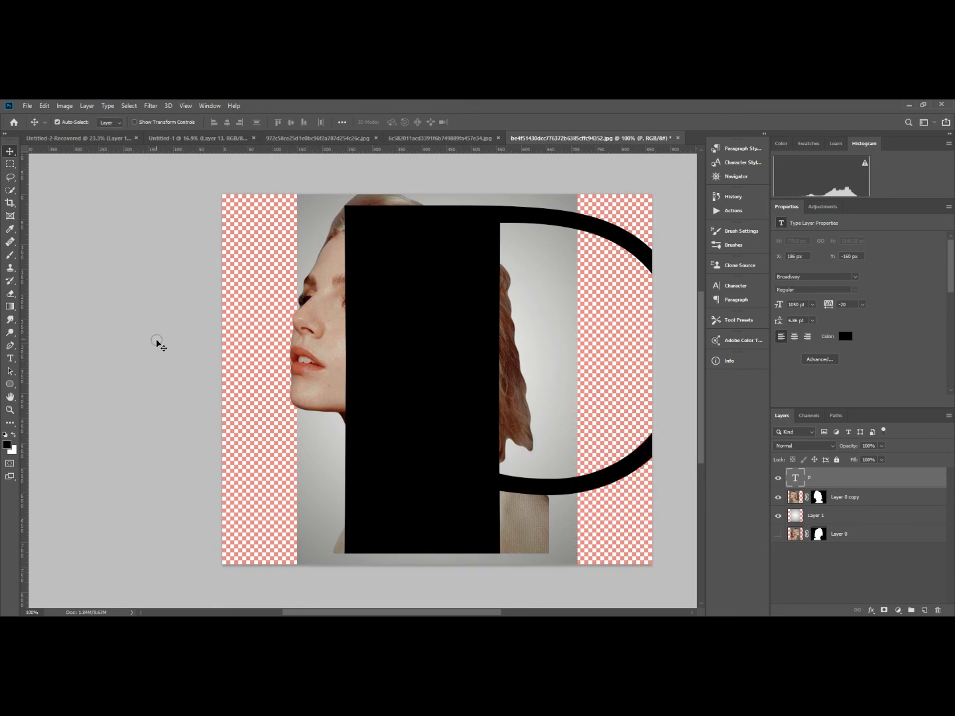
# Apply a reversed radial gradient to Layer 1 from the canvas centre to well beyond the upper-right corner, covering the added side areas.
pyautogui.scroll(-1, 159, 341)
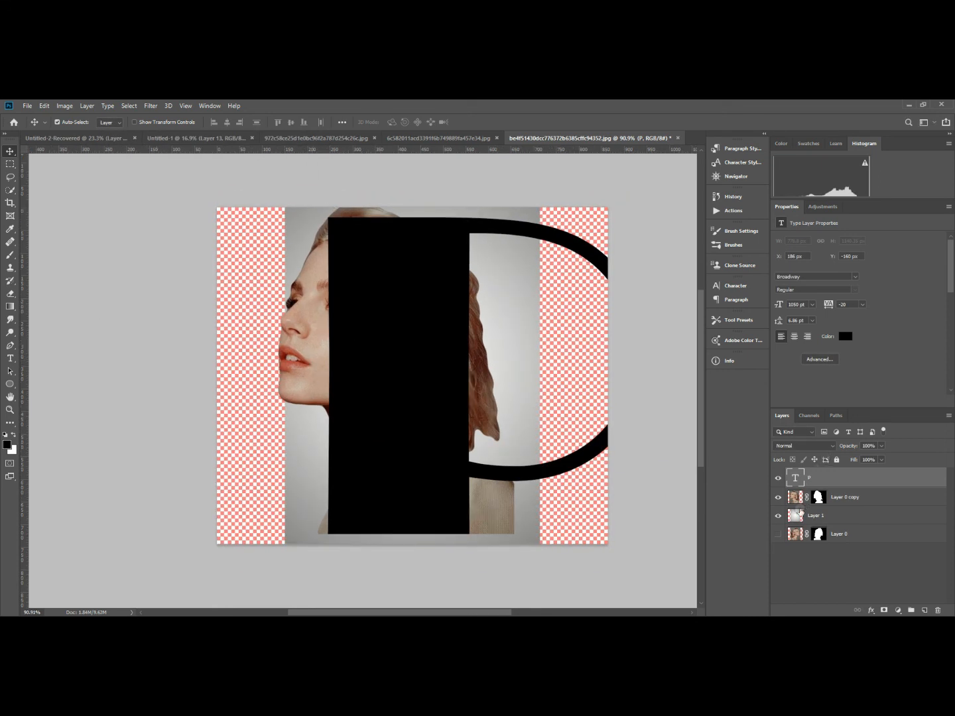
pyautogui.click(796, 514)
pyautogui.scroll(-2, 259, 417)
pyautogui.scroll(-2, 259, 416)
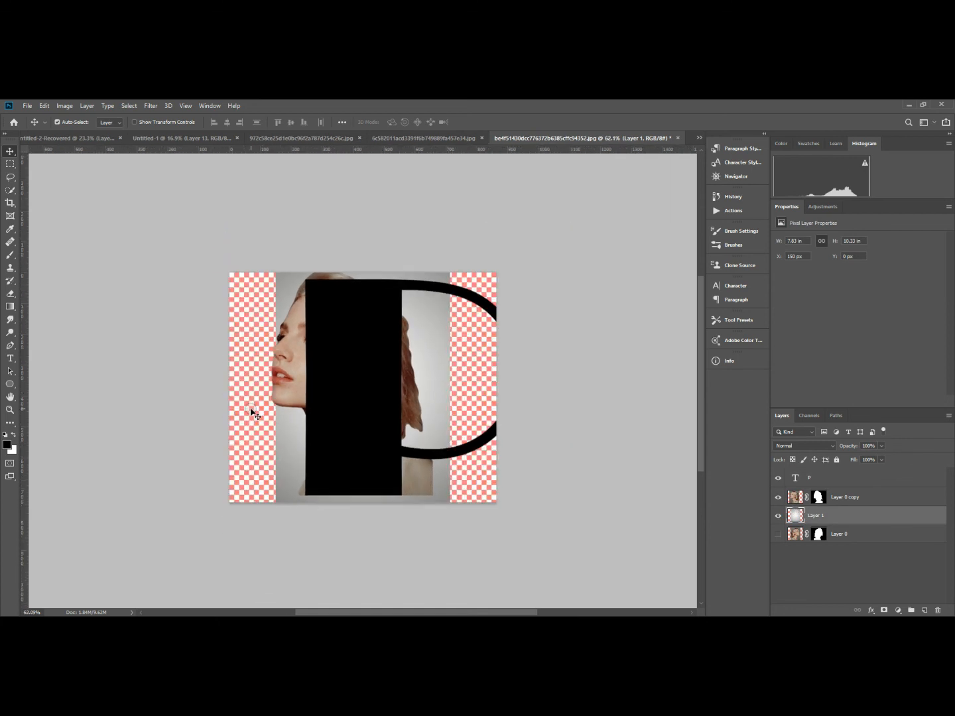
pyautogui.click(11, 306)
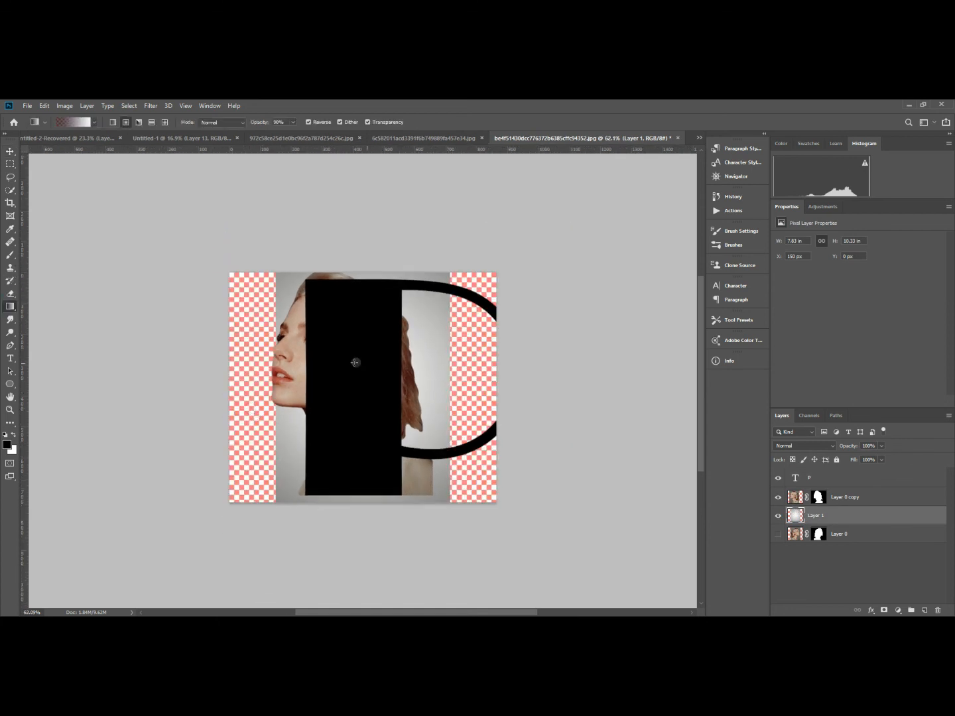
pyautogui.moveTo(355, 385); pyautogui.dragTo(695, 195)
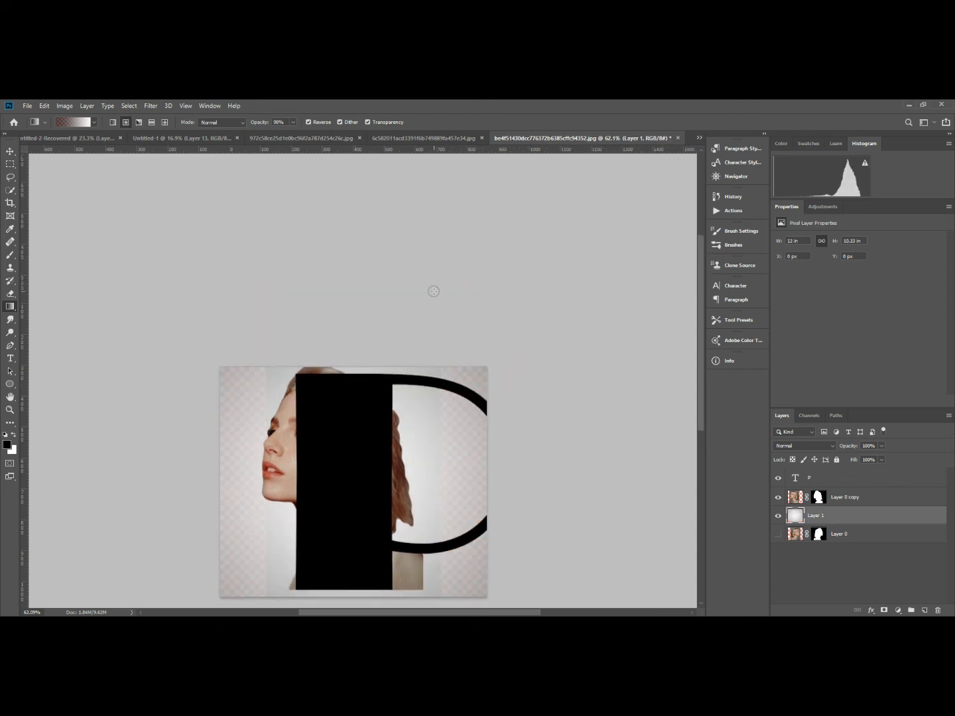
# Apply a second, much wider radial gradient on Layer 1, extending far outside the canvas, to even out the background.
pyautogui.scroll(-3, 407, 311)
pyautogui.moveTo(372, 409); pyautogui.dragTo(696, 164)
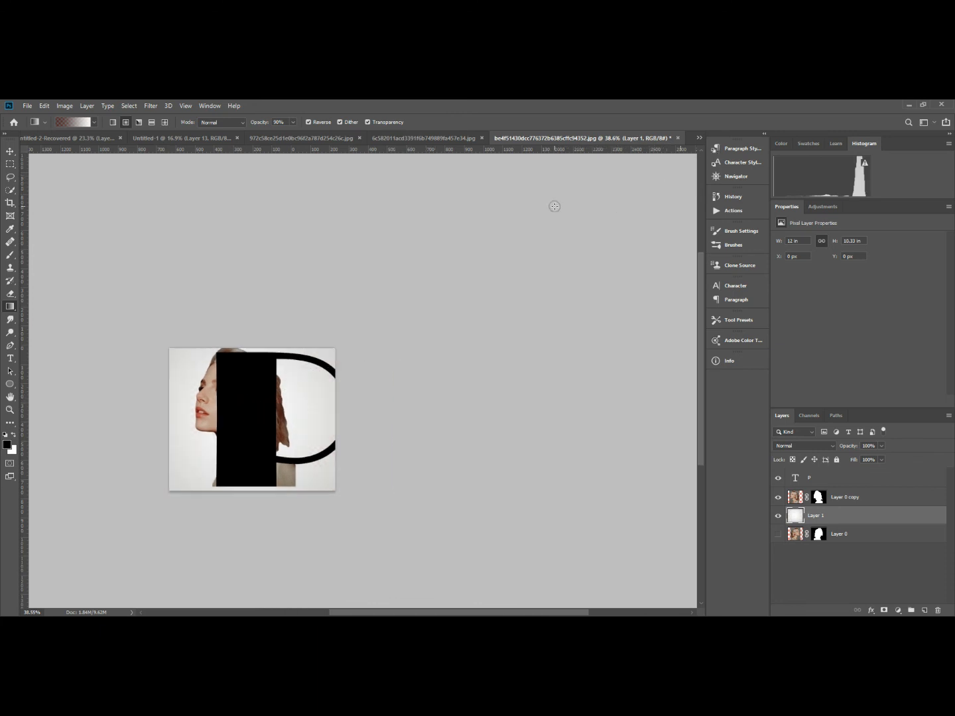
pyautogui.scroll(-1, 317, 480)
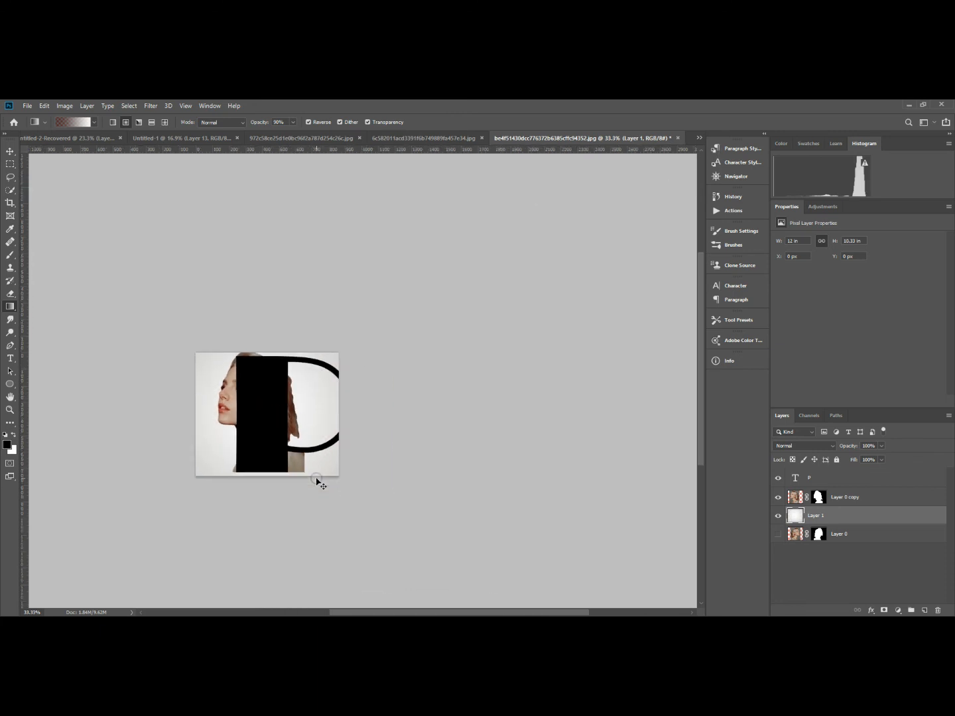
pyautogui.scroll(9, 317, 481)
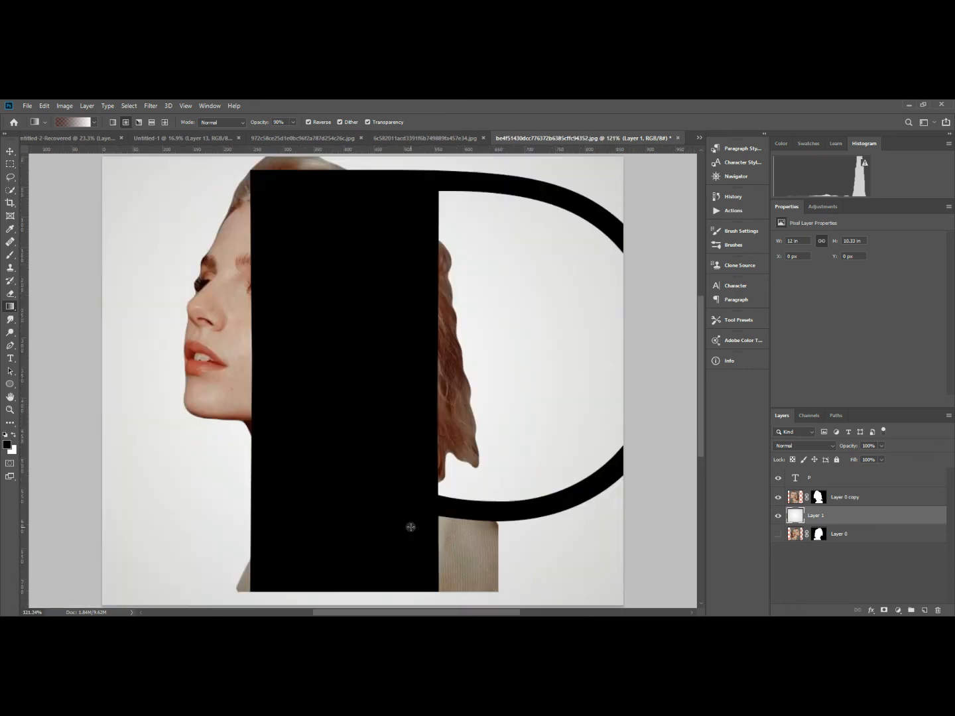
pyautogui.hotkey('ctrl', '-')
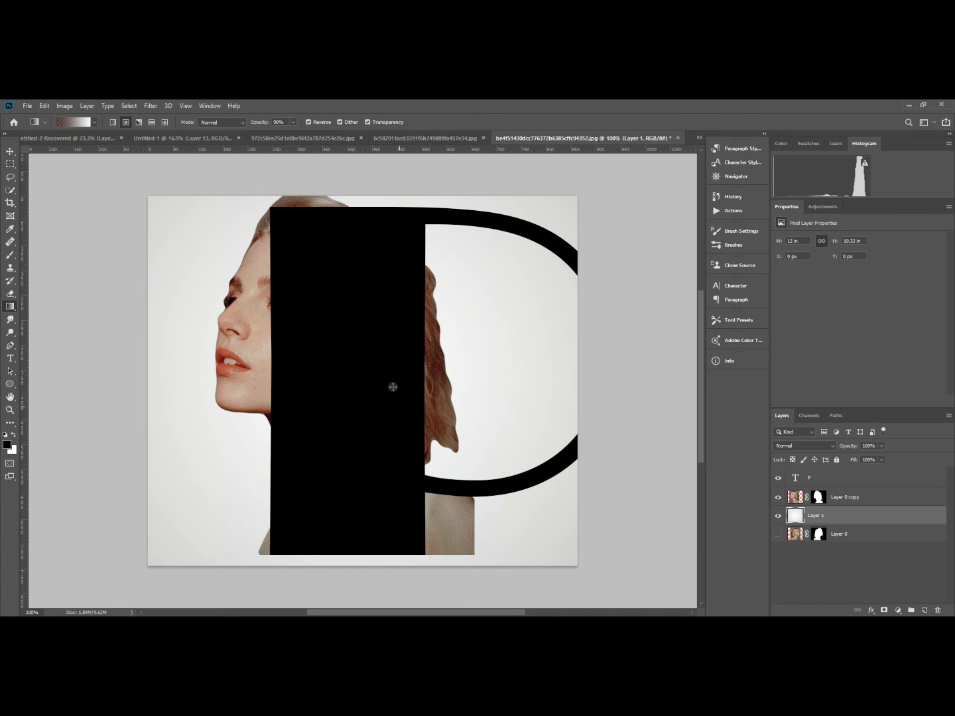
# Move the masked portrait copy left and slightly down, to about X 41 px and Y 14 px.
pyautogui.click(795, 498)
pyautogui.click(10, 152)
pyautogui.moveTo(250, 351); pyautogui.dragTo(209, 363)
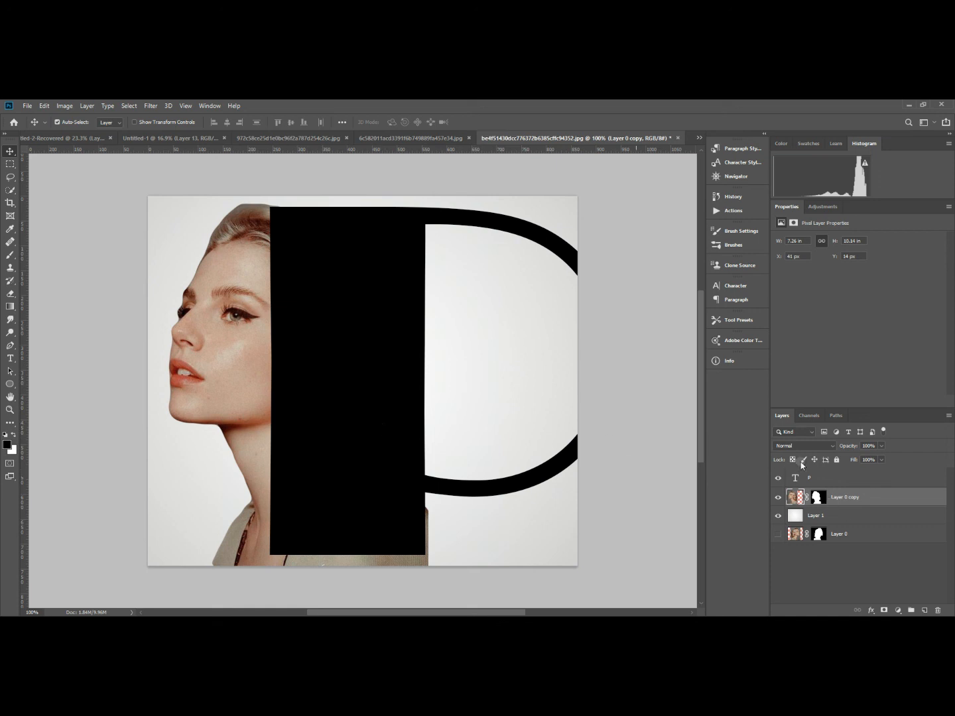
# Move the letter P left to about X 76 px, Y -138 px, and place its layer beneath the portrait copy.
pyautogui.click(801, 481)
pyautogui.moveTo(369, 398); pyautogui.dragTo(315, 406)
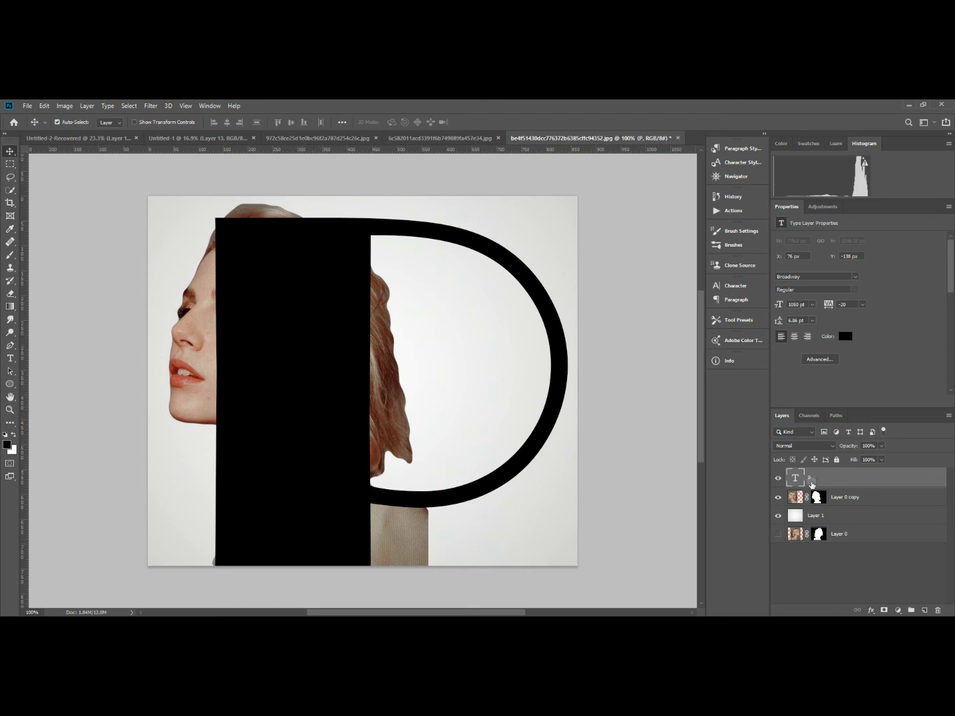
pyautogui.moveTo(810, 484); pyautogui.dragTo(773, 508)
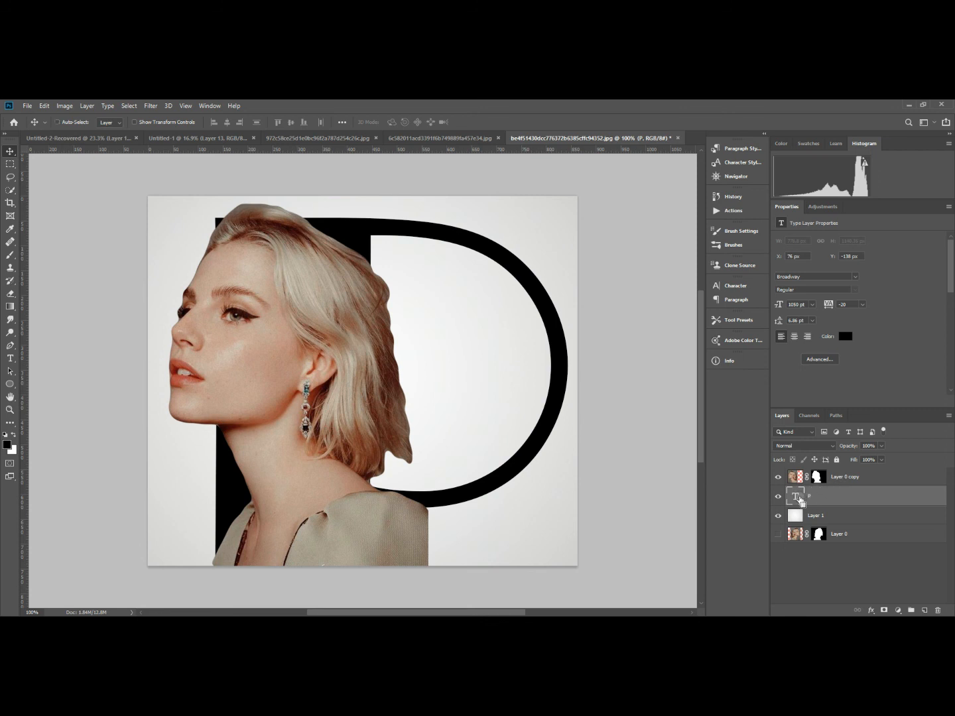
# Duplicate the portrait copy, replace the duplicate's mask with one made from the letter P's outline, and hide the original copy.
pyautogui.keyDown('ctrl'); pyautogui.click(796, 499); pyautogui.keyUp('ctrl')
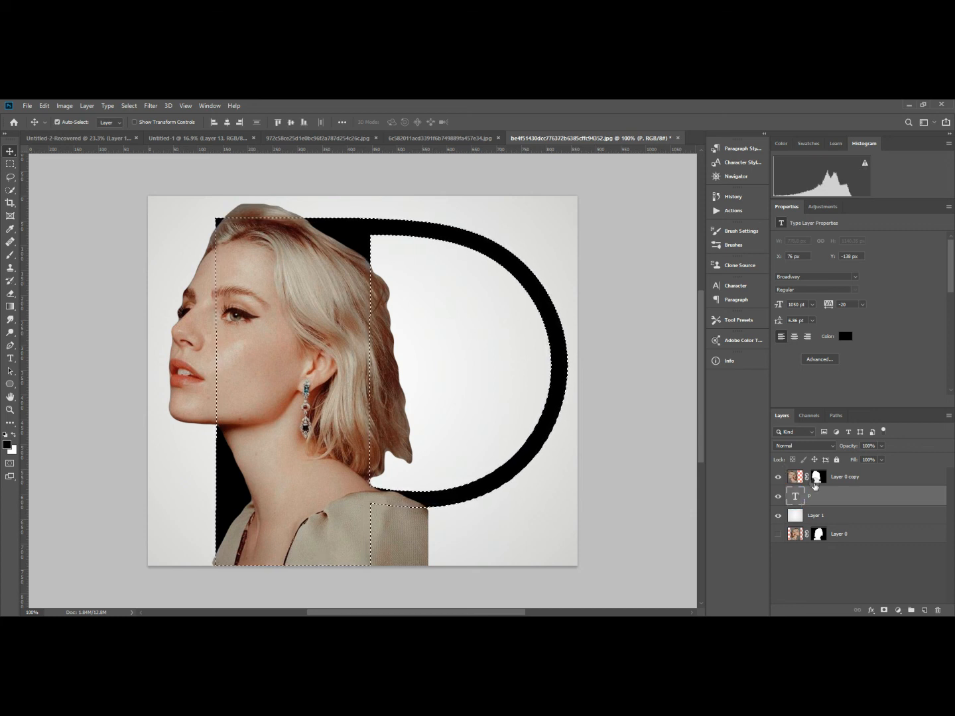
pyautogui.click(884, 609)
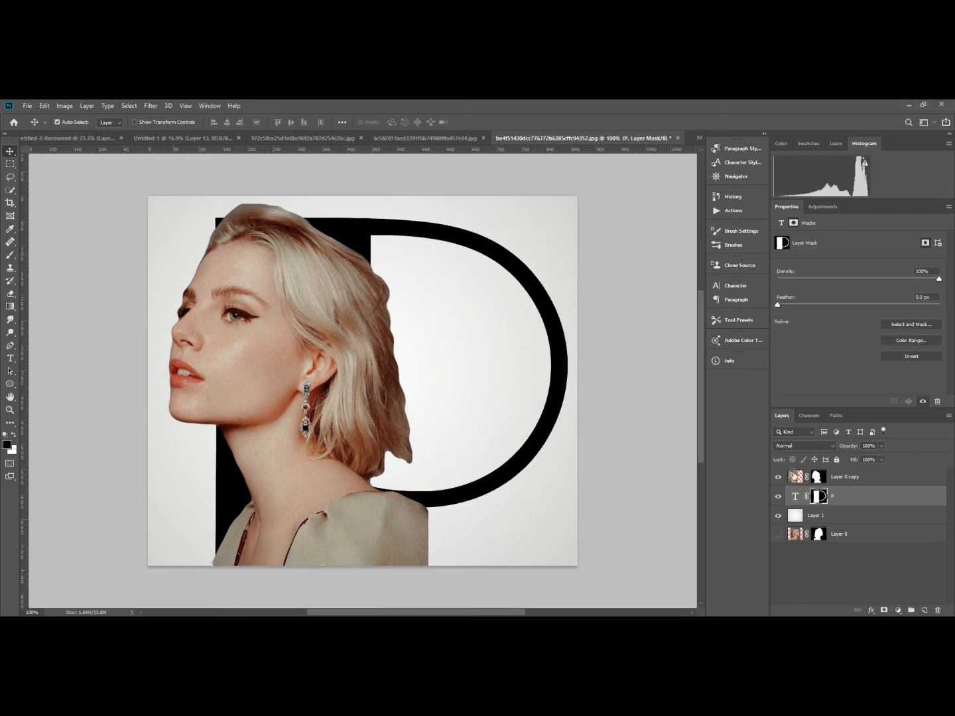
pyautogui.click(795, 476)
pyautogui.hotkey('ctrl', 'j')
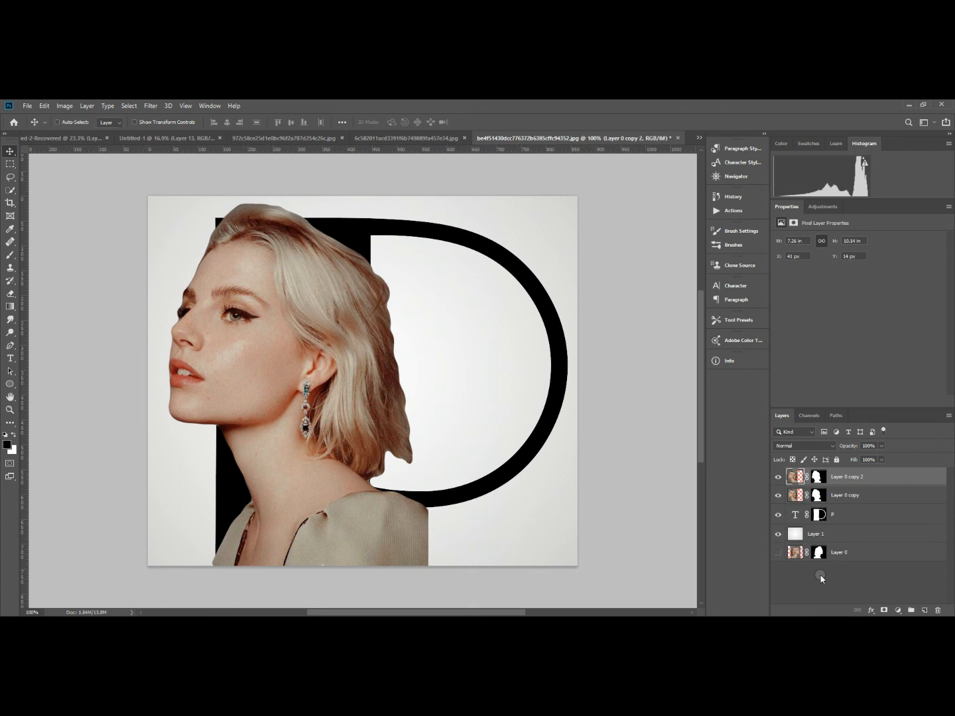
pyautogui.click(777, 497)
pyautogui.moveTo(821, 519); pyautogui.dragTo(821, 477)
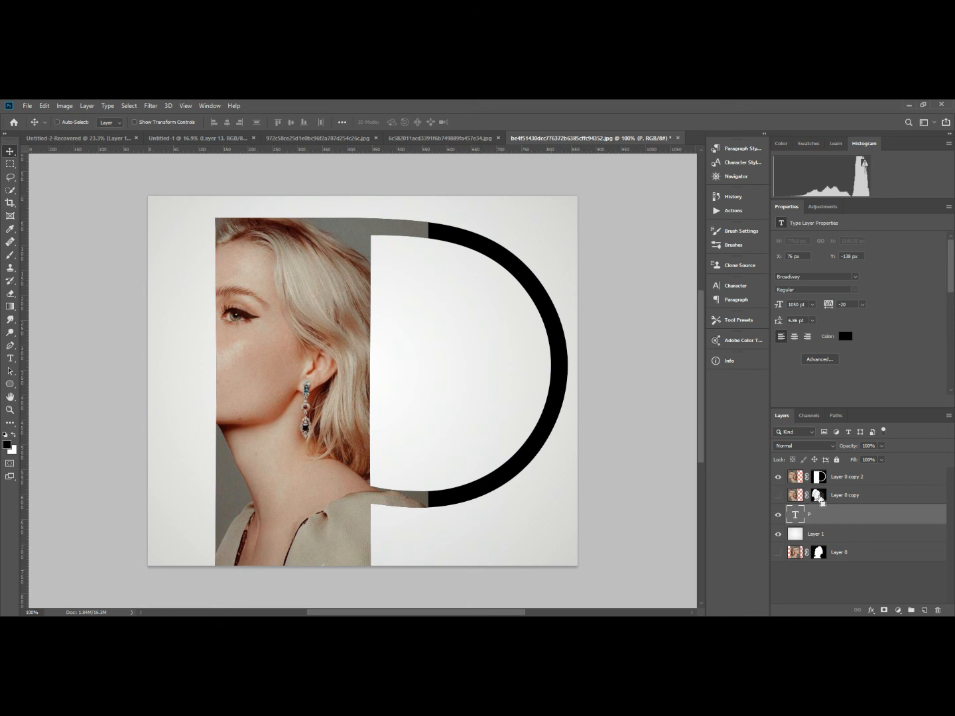
# Load the hidden portrait copy's mask as a selection and paint white on the P-shaped mask to reveal the face and hair left of the letter.
pyautogui.keyDown('ctrl'); pyautogui.click(820, 496); pyautogui.keyUp('ctrl')
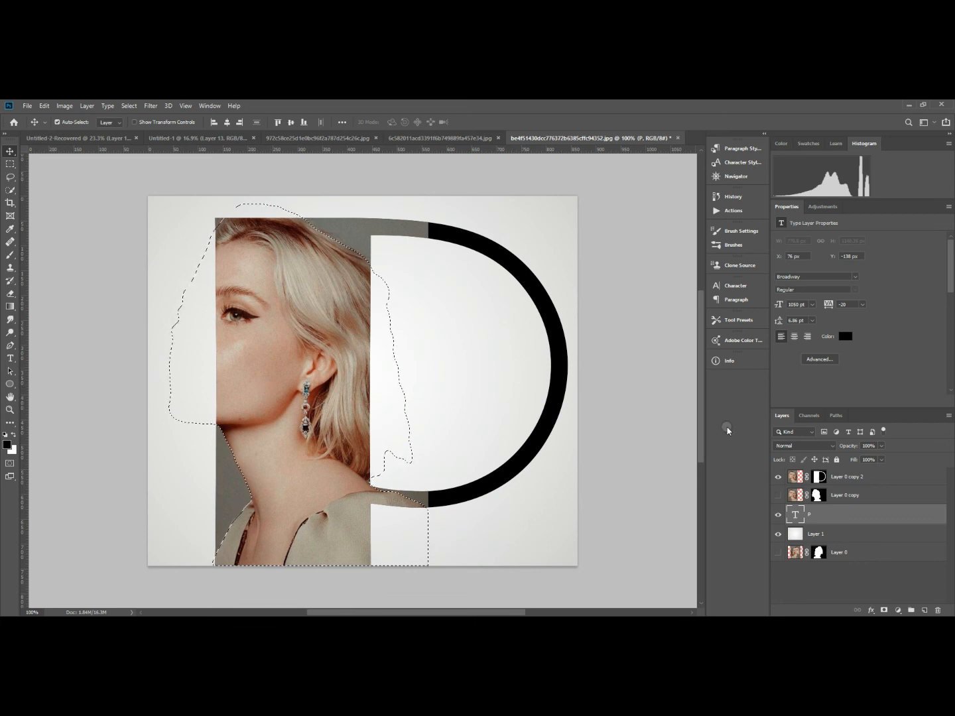
pyautogui.click(820, 477)
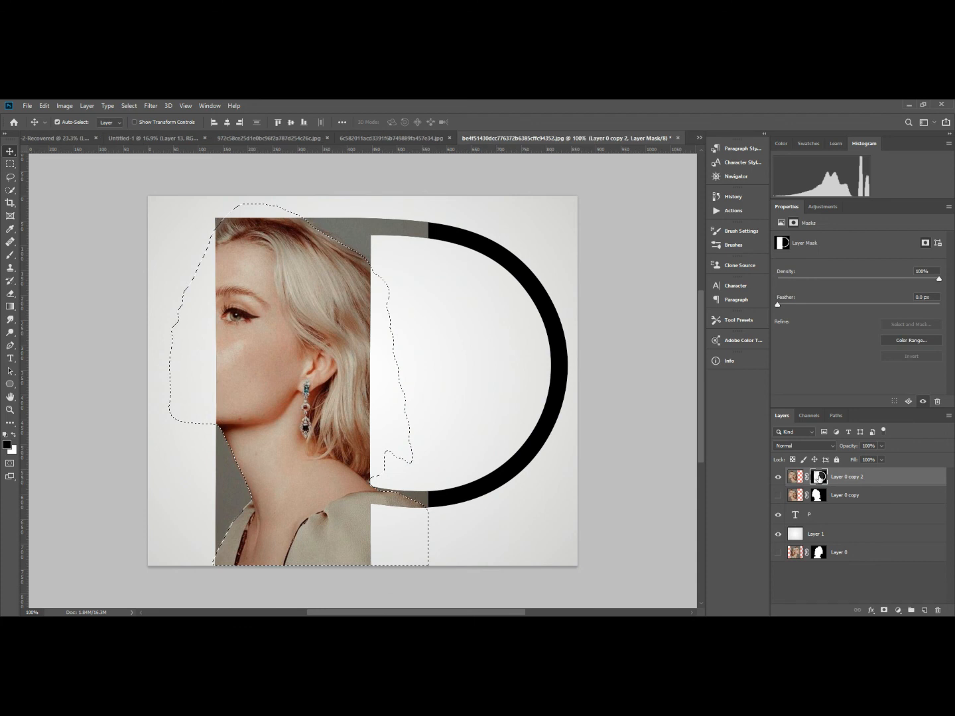
pyautogui.click(5, 435)
pyautogui.click(9, 254)
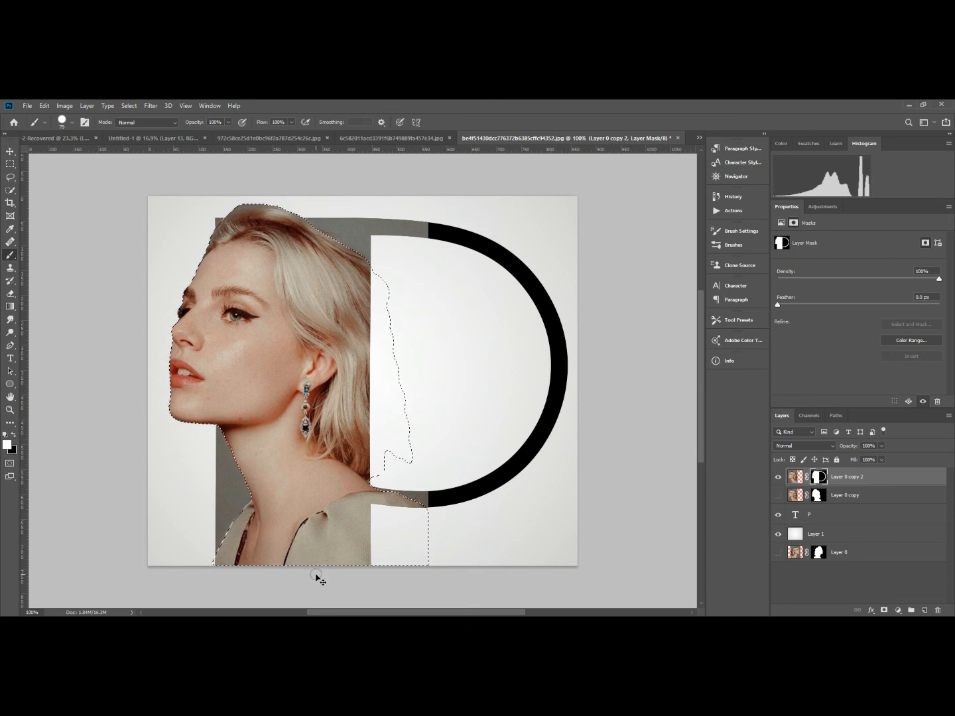
pyautogui.hotkey('ctrl', 'd')
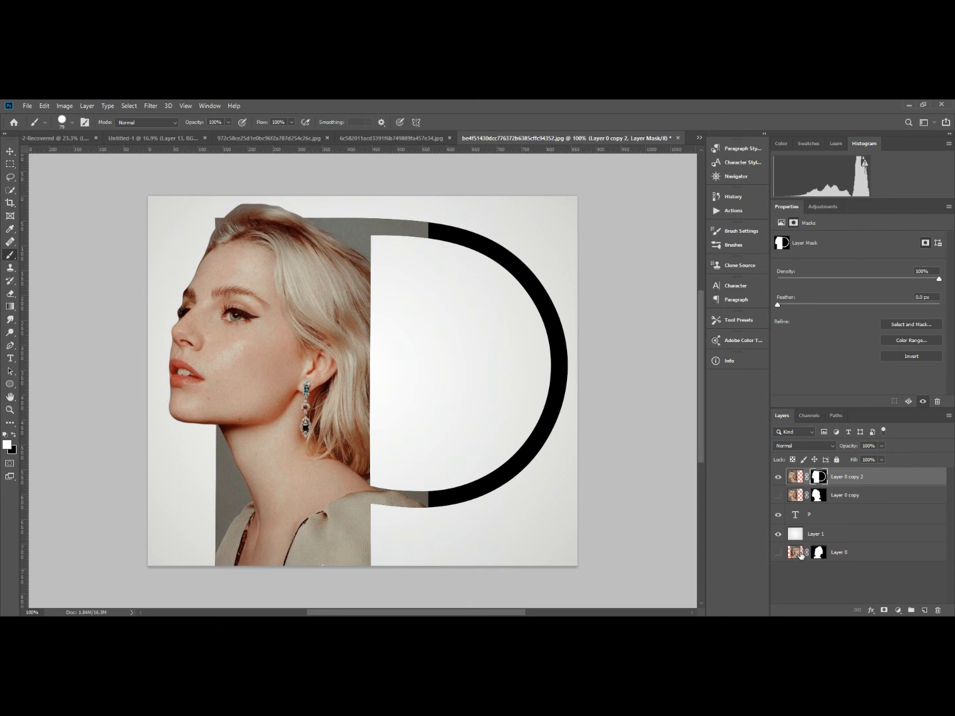
# Add a 5 px outside stroke in black (000000) to the letter P text layer.
pyautogui.click(810, 516)
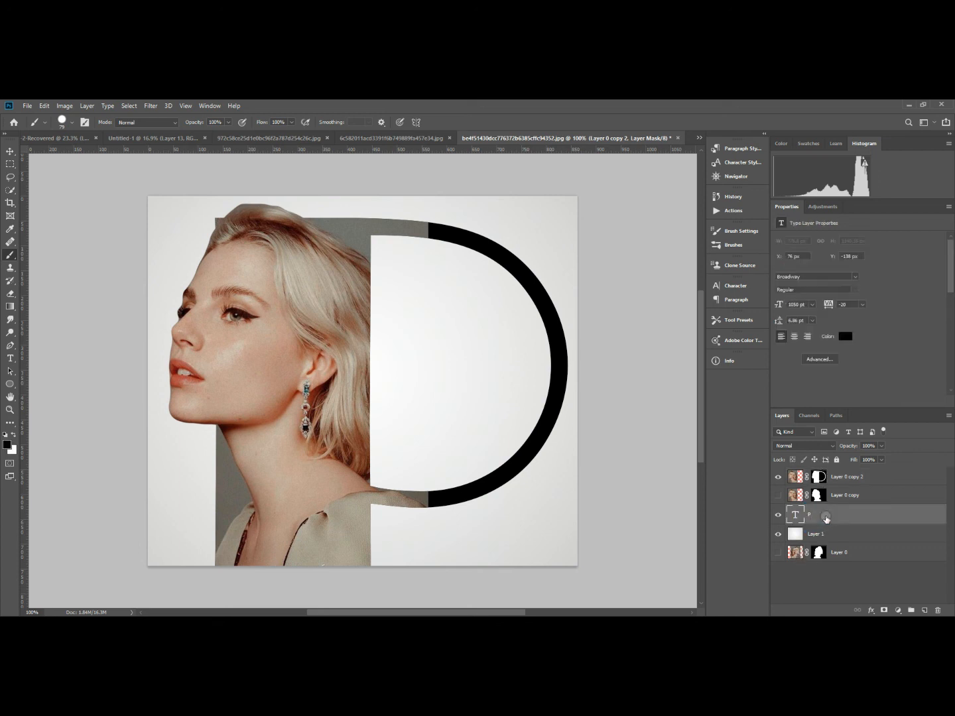
pyautogui.rightClick(851, 517)
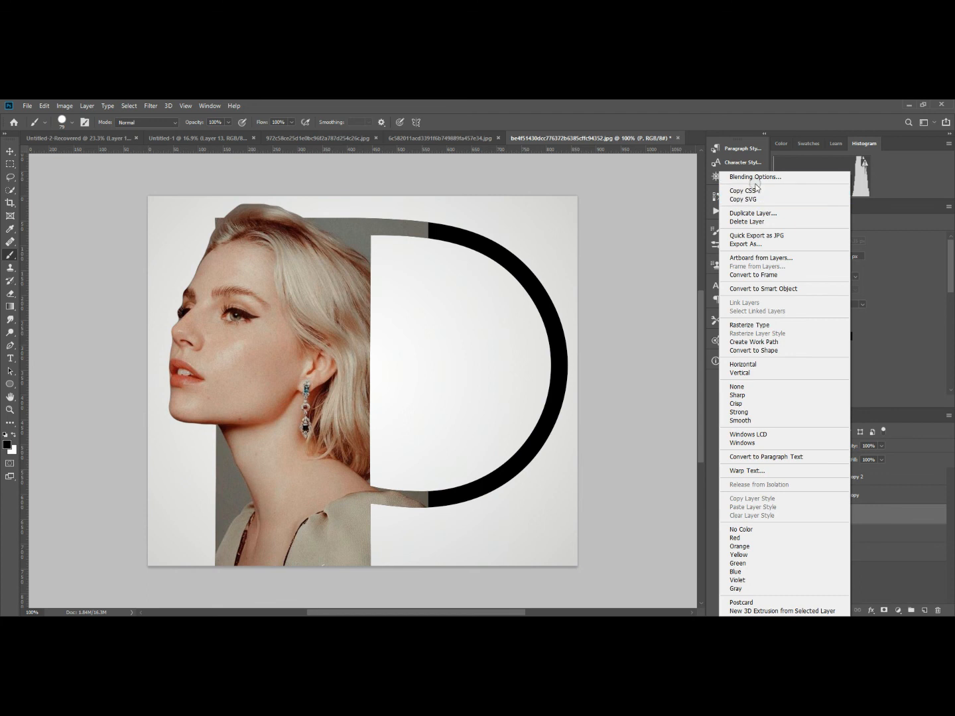
pyautogui.click(758, 177)
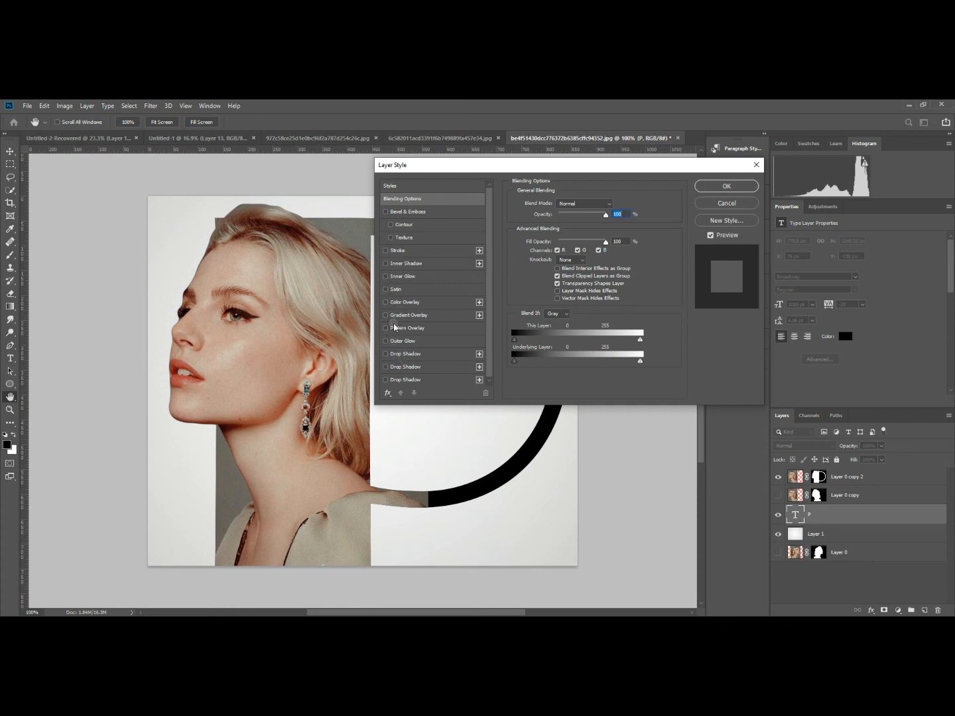
pyautogui.click(391, 251)
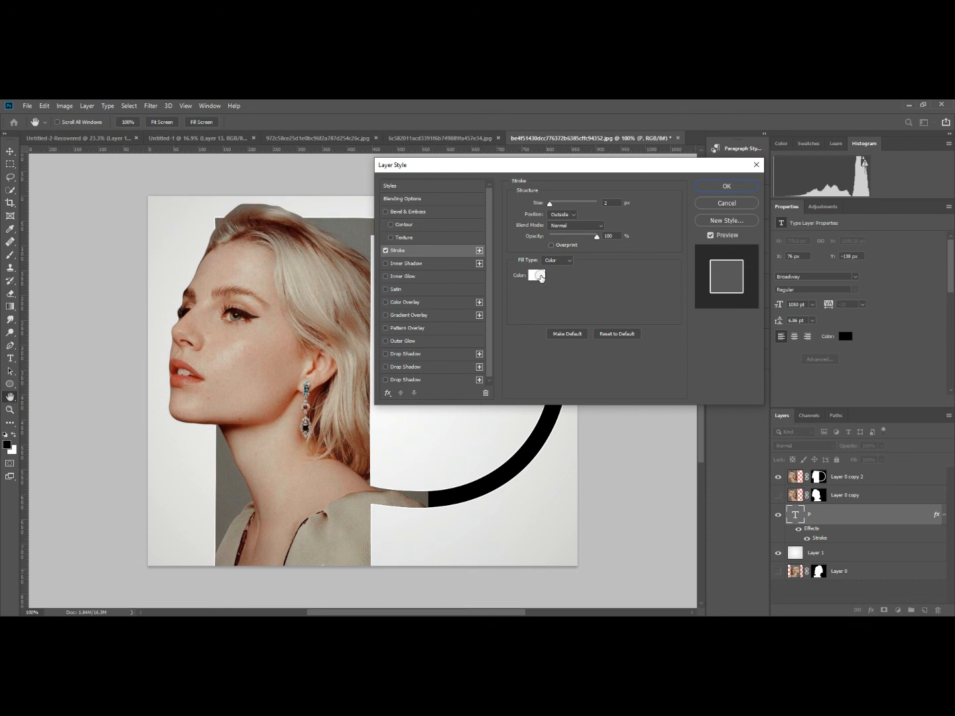
pyautogui.click(539, 278)
pyautogui.click(530, 302)
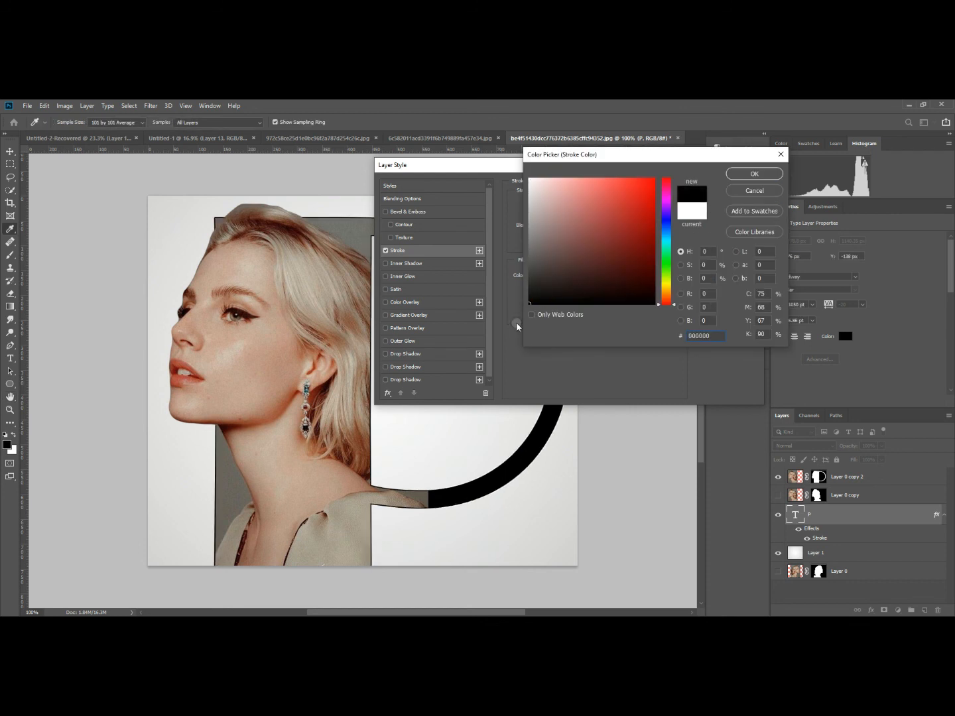
pyautogui.click(755, 175)
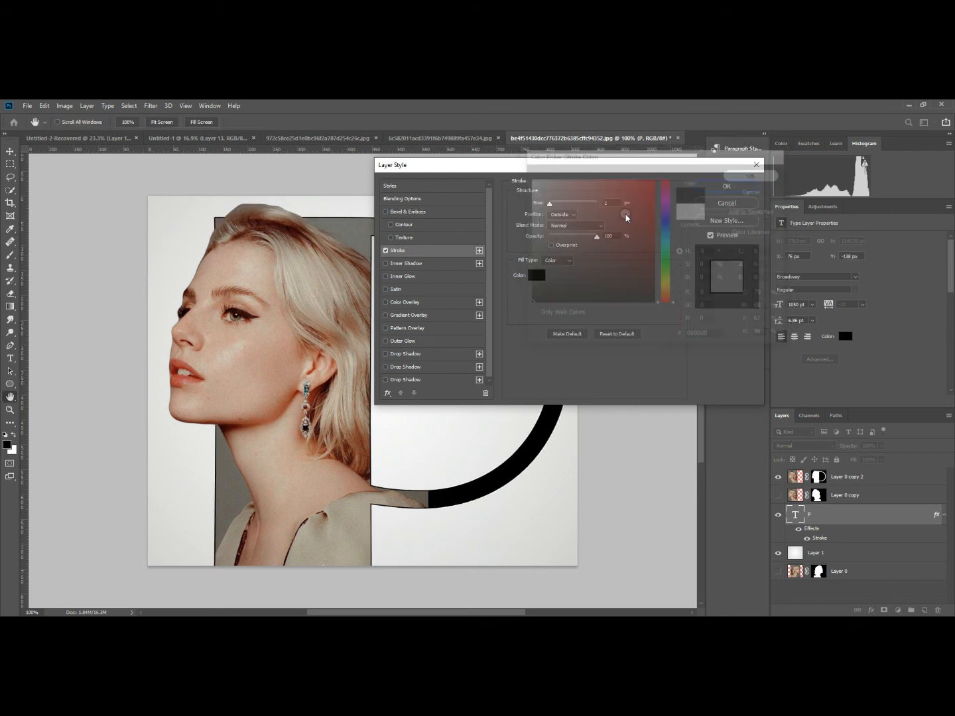
pyautogui.moveTo(548, 205); pyautogui.dragTo(551, 207)
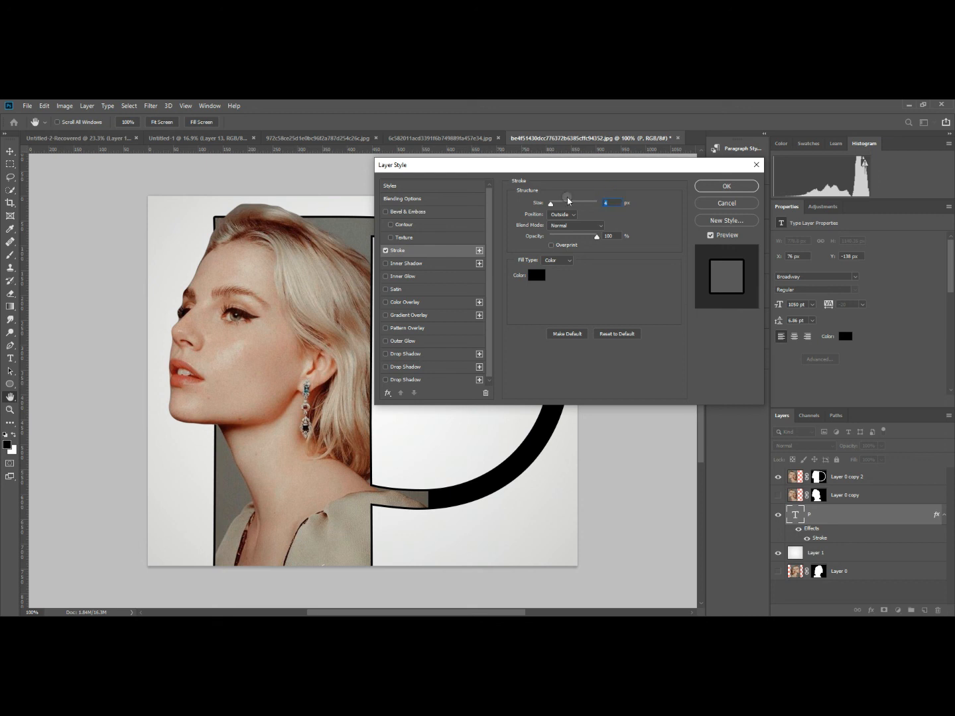
pyautogui.write('5')
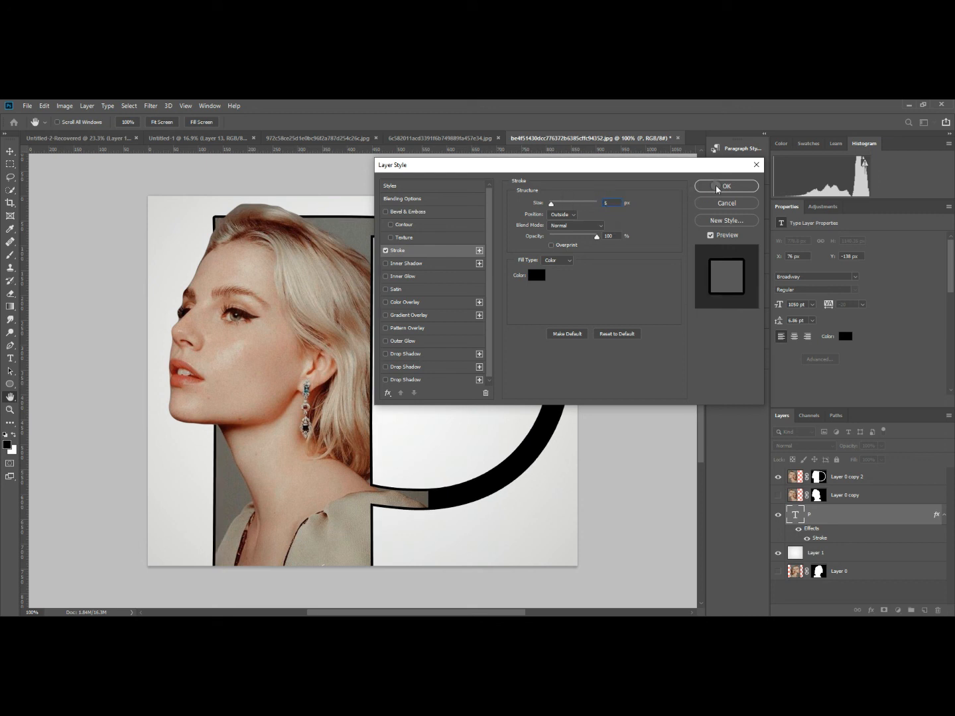
pyautogui.click(716, 188)
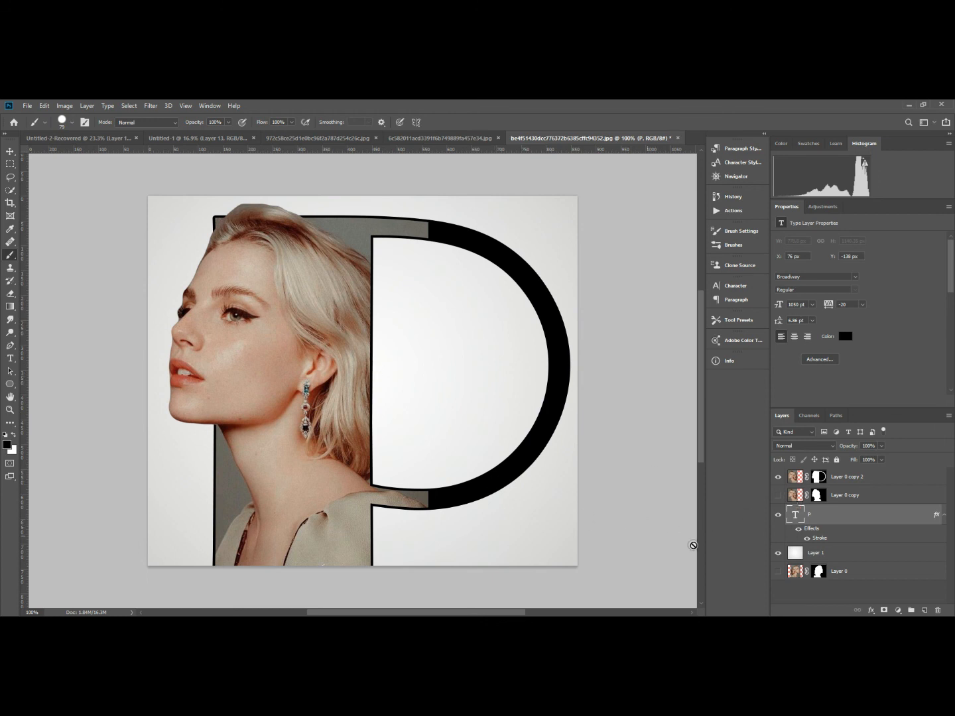
# Activate the mask of Layer 0 copy 2 and make a rectangular selection along the stem's right edge, covering the photo areas on the bowl.
pyautogui.click(797, 479)
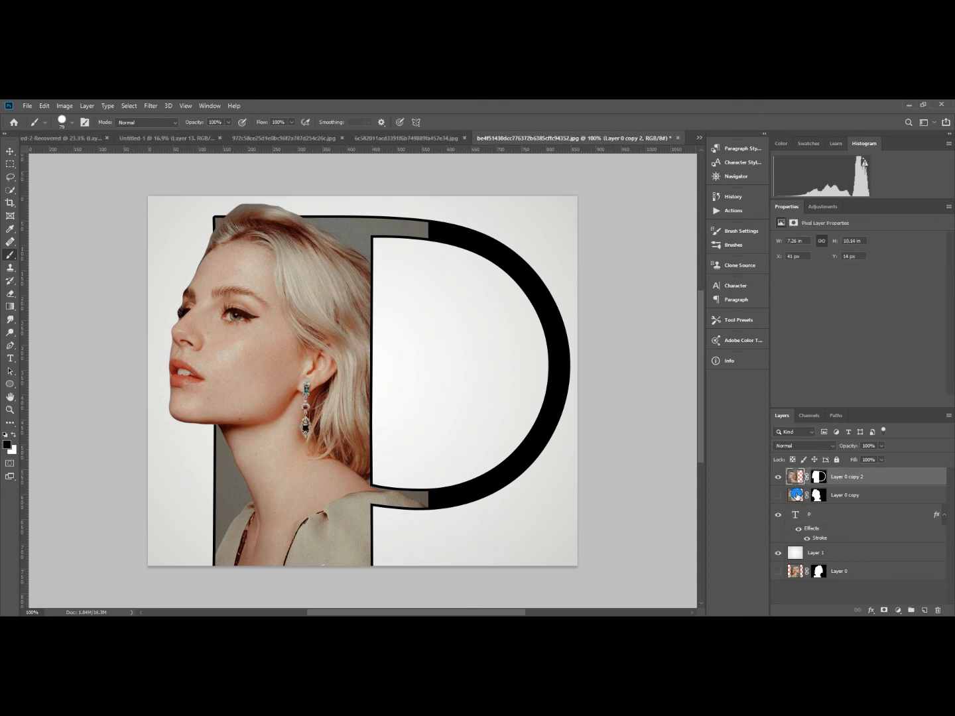
pyautogui.click(796, 496)
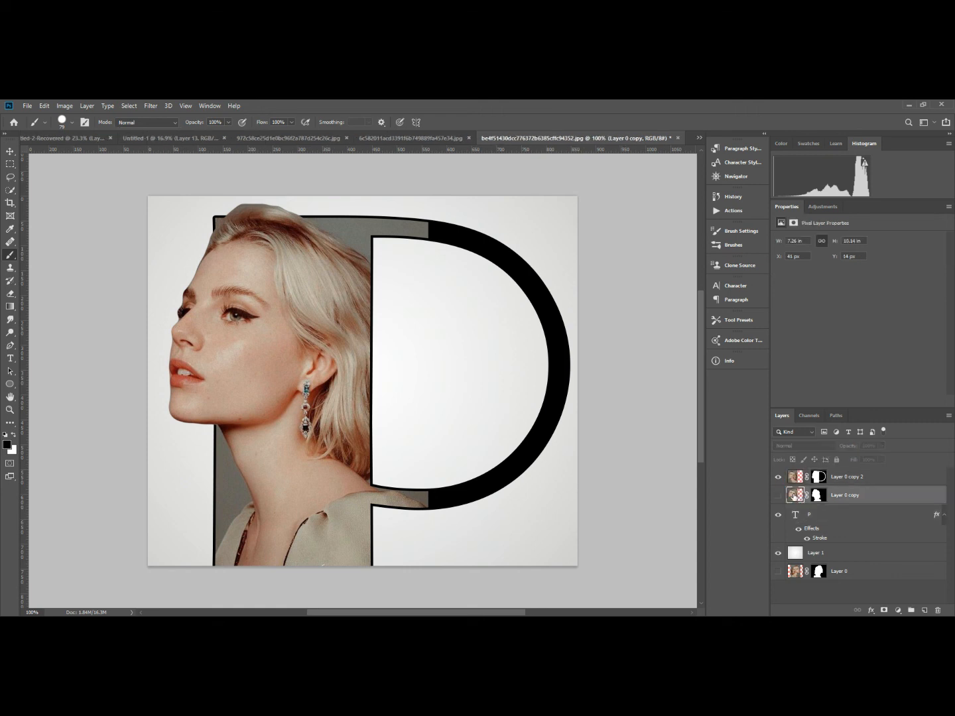
pyautogui.click(791, 481)
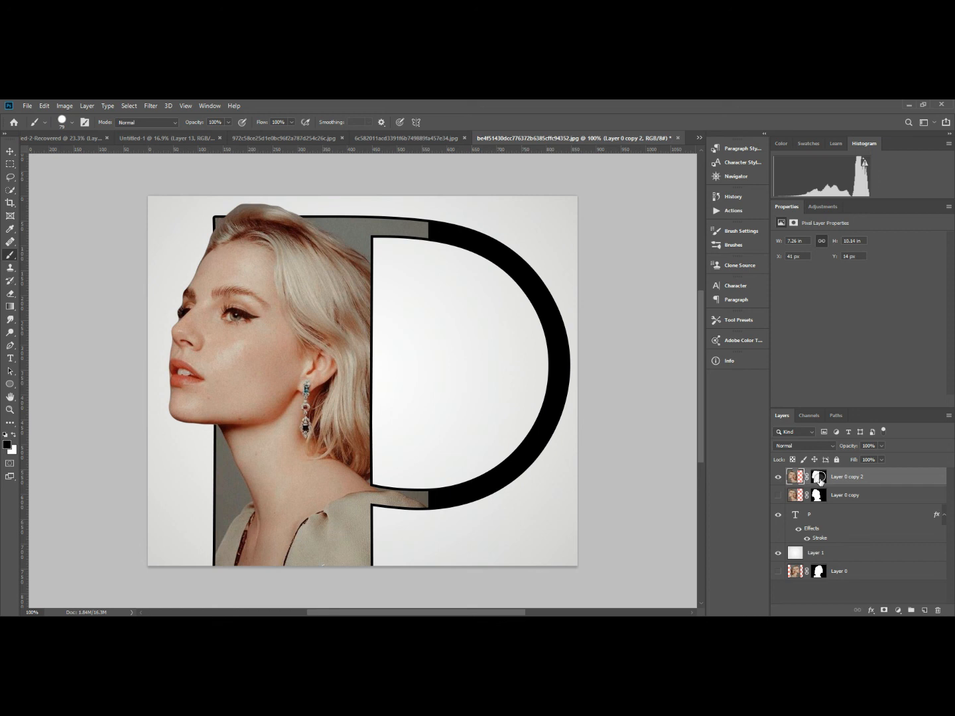
pyautogui.click(820, 477)
pyautogui.press('x')
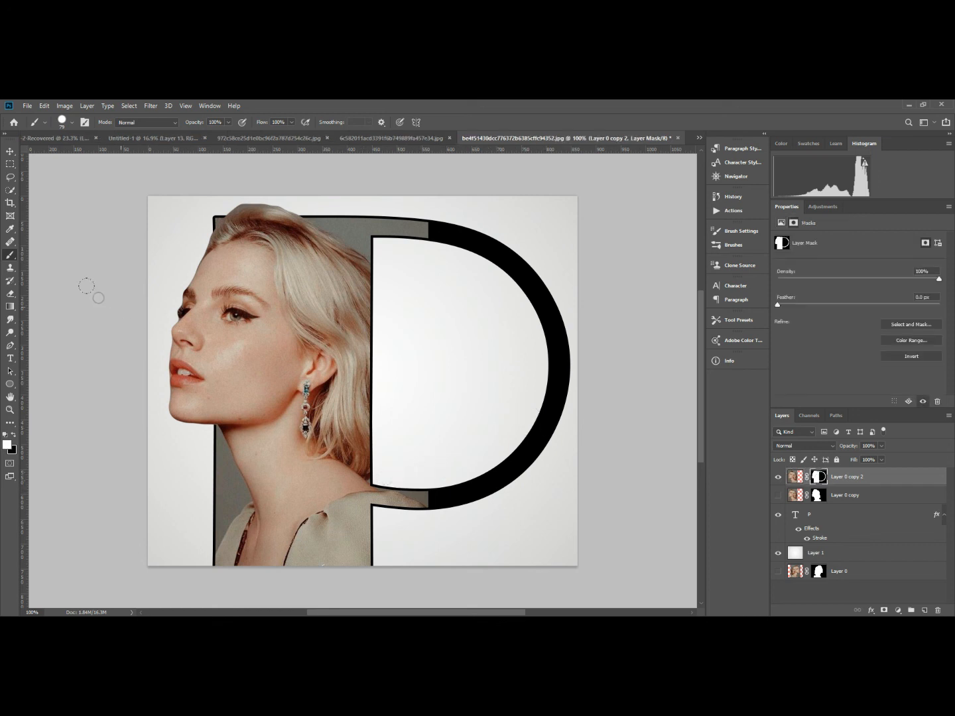
pyautogui.click(10, 164)
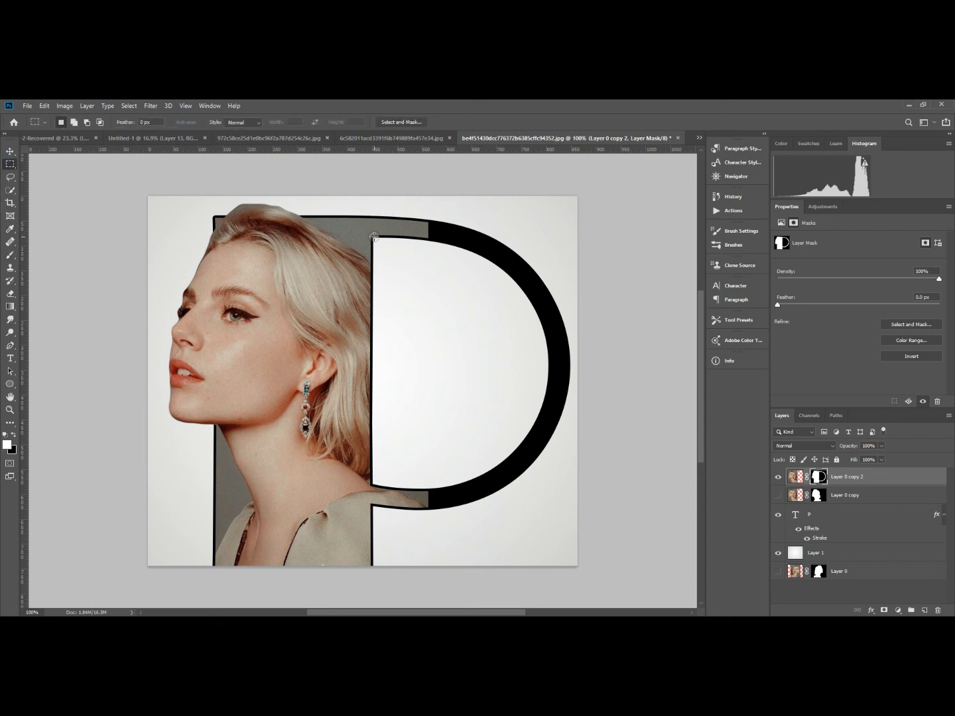
pyautogui.moveTo(373, 236); pyautogui.dragTo(474, 575)
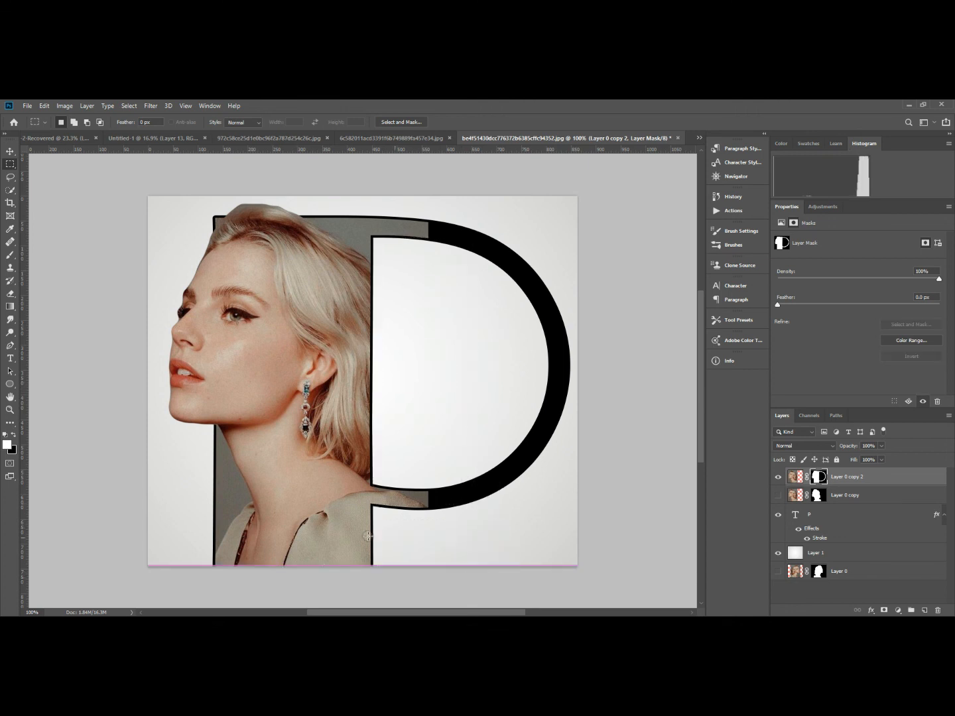
pyautogui.scroll(3, 373, 566)
pyautogui.scroll(3, 373, 565)
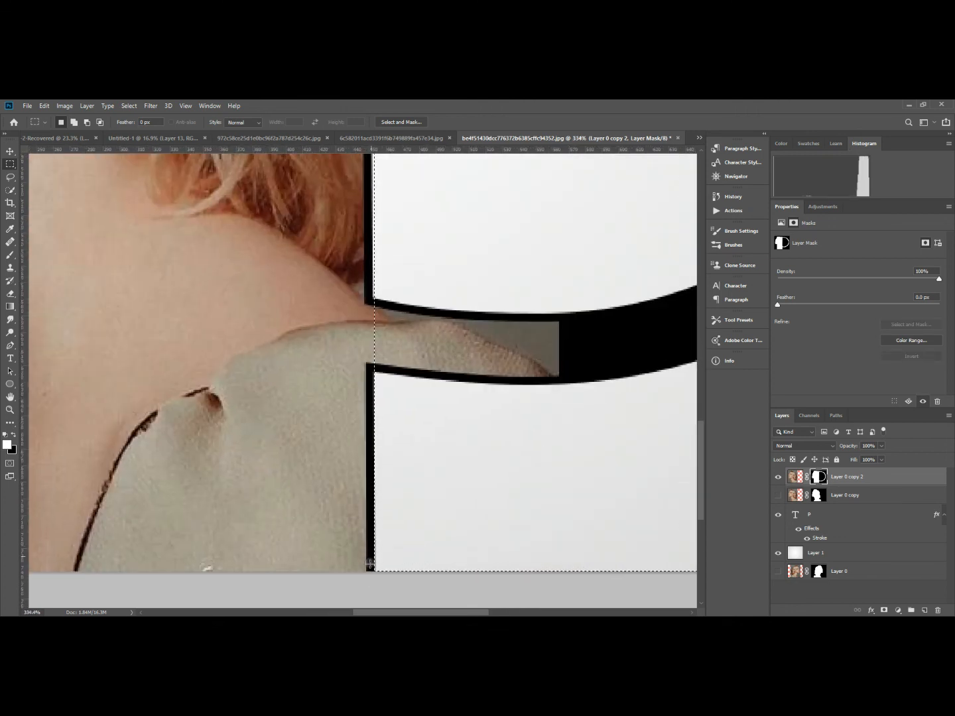
pyautogui.moveTo(366, 572); pyautogui.dragTo(610, 232)
# Paint black on the mask inside the selection to hide the photo on the P's upper and lower bowl ends, then deselect.
pyautogui.scroll(-3, 398, 271)
pyautogui.scroll(-2, 396, 268)
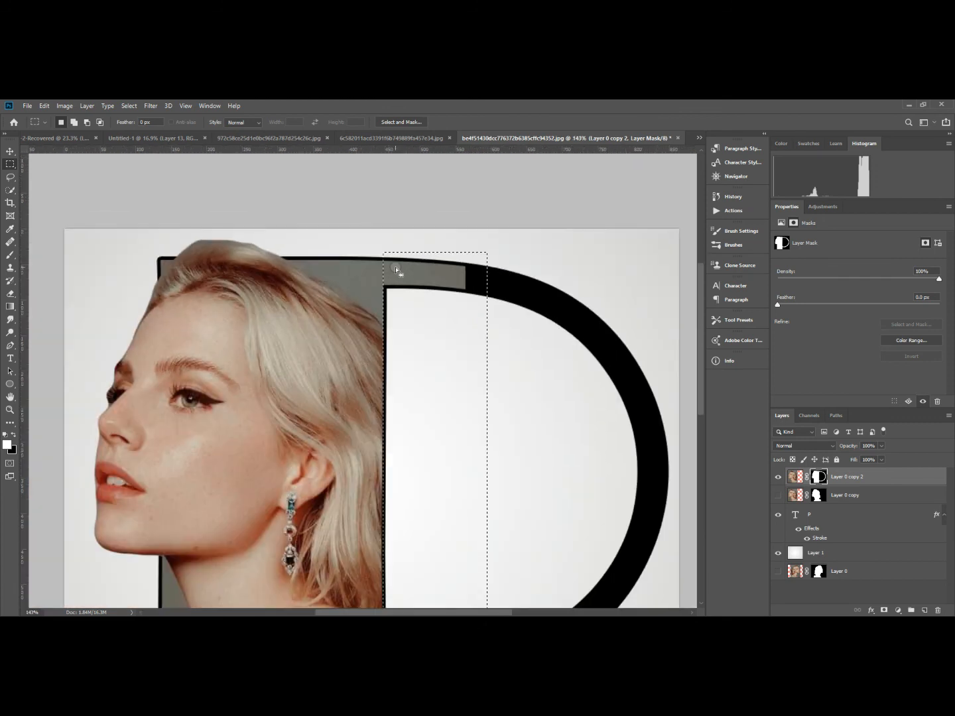
pyautogui.scroll(-2, 473, 320)
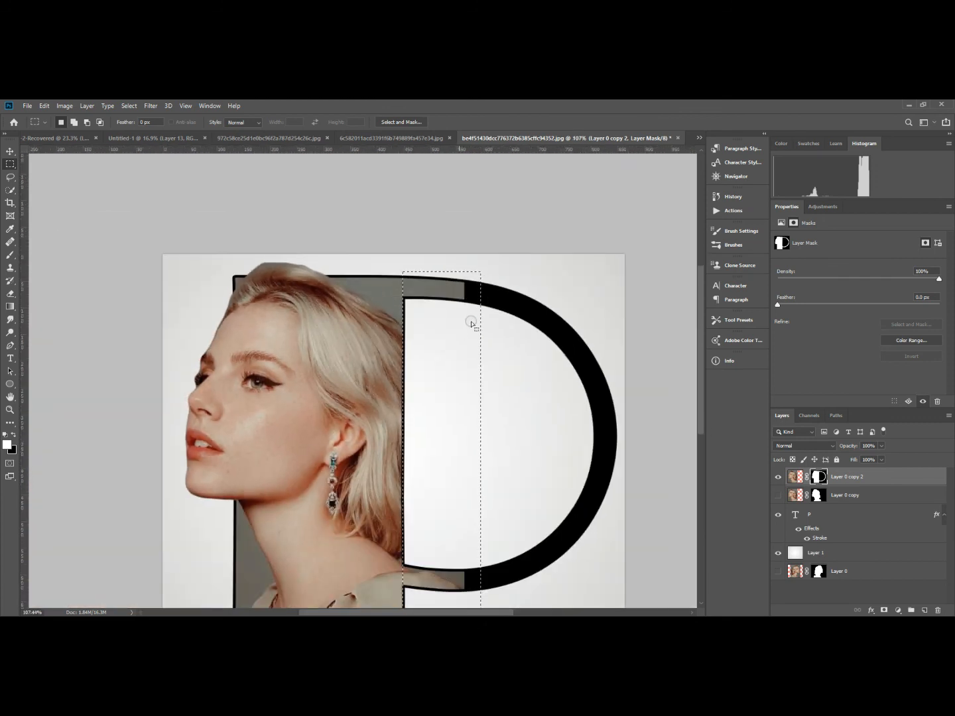
pyautogui.click(827, 478)
pyautogui.click(819, 479)
pyautogui.press('b')
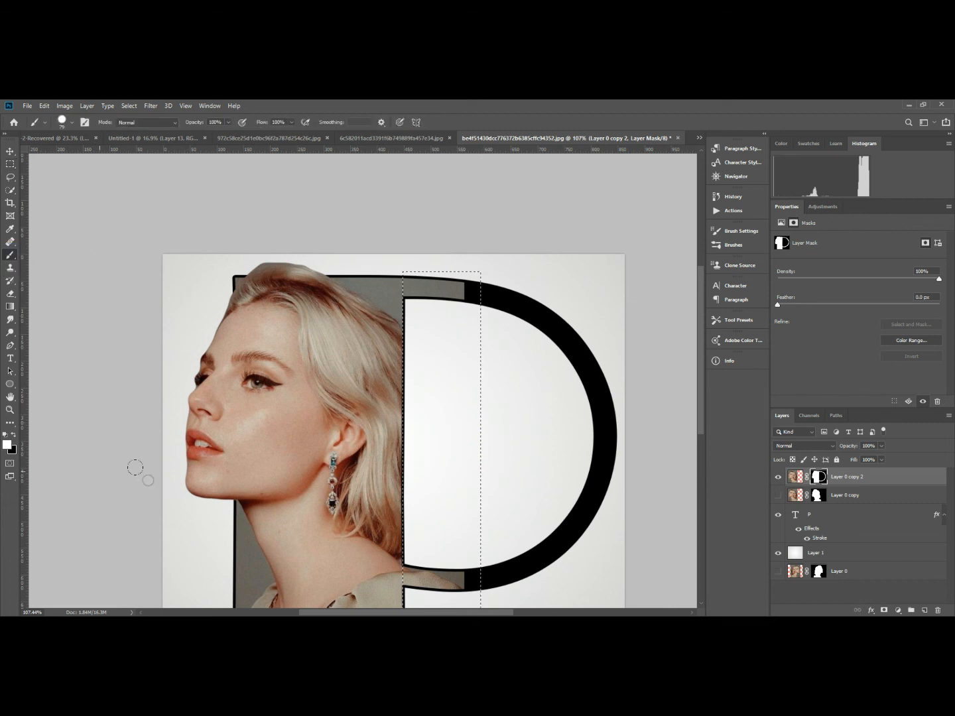
pyautogui.click(12, 436)
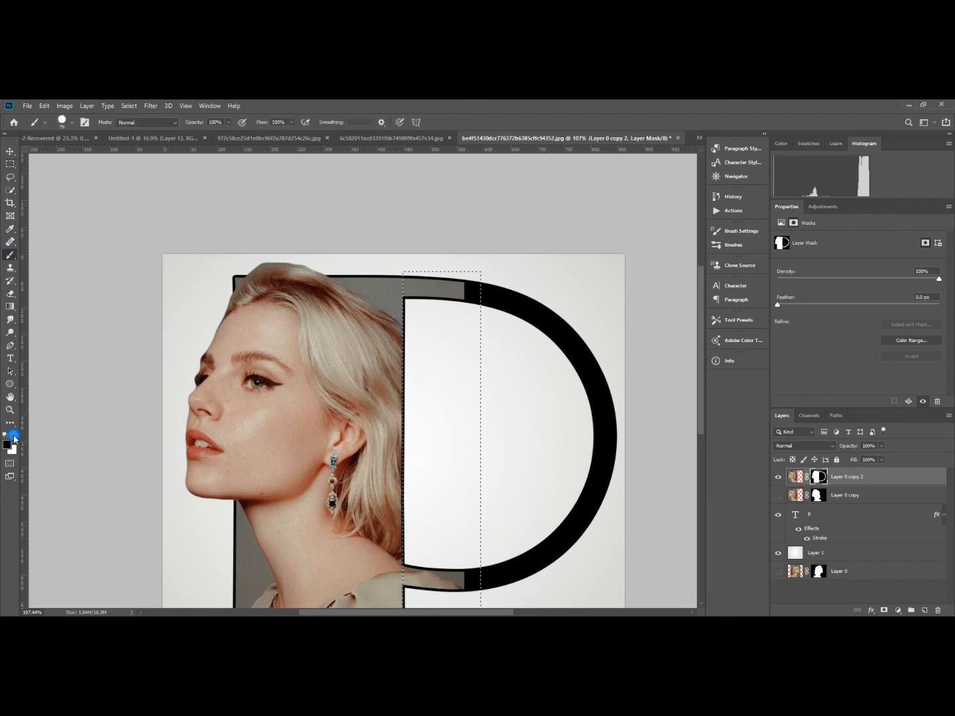
pyautogui.moveTo(443, 286)
pyautogui.mouseDown()
pyautogui.moveTo(406, 282)
pyautogui.moveTo(451, 260)
pyautogui.mouseUp()
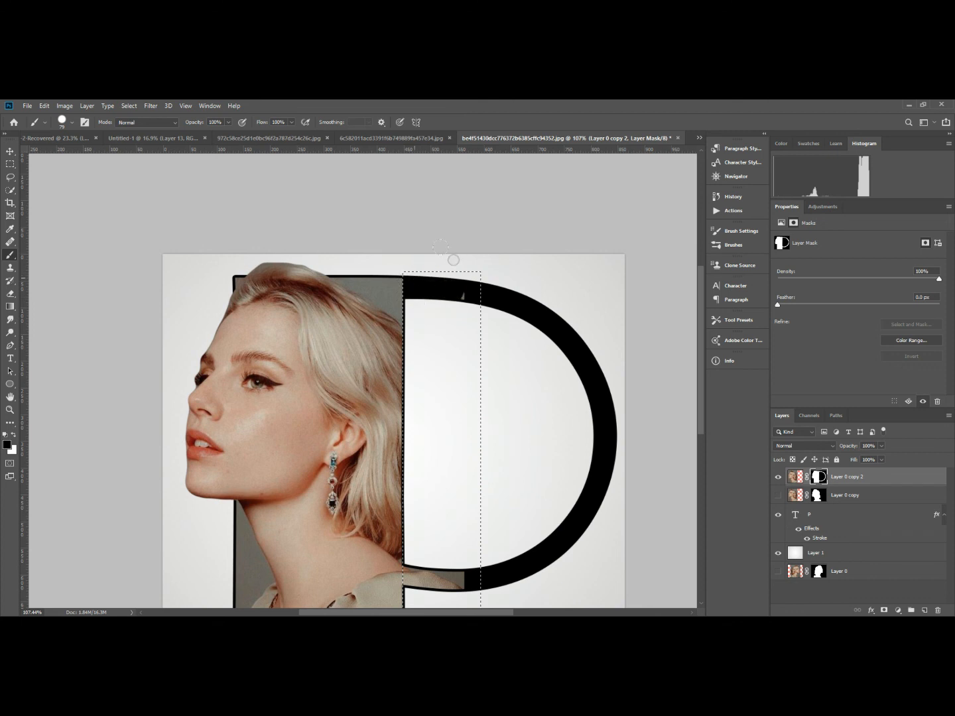
pyautogui.scroll(-3, 390, 260)
pyautogui.moveTo(401, 443)
pyautogui.mouseDown()
pyautogui.moveTo(416, 455)
pyautogui.moveTo(427, 427)
pyautogui.mouseUp()
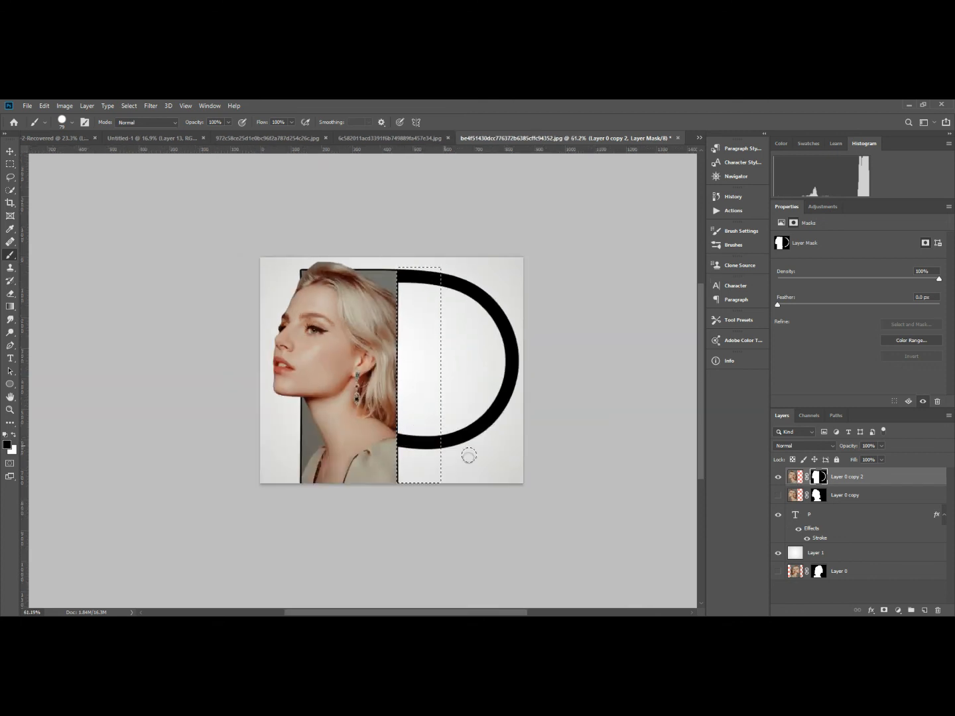
pyautogui.hotkey('ctrl', 'd')
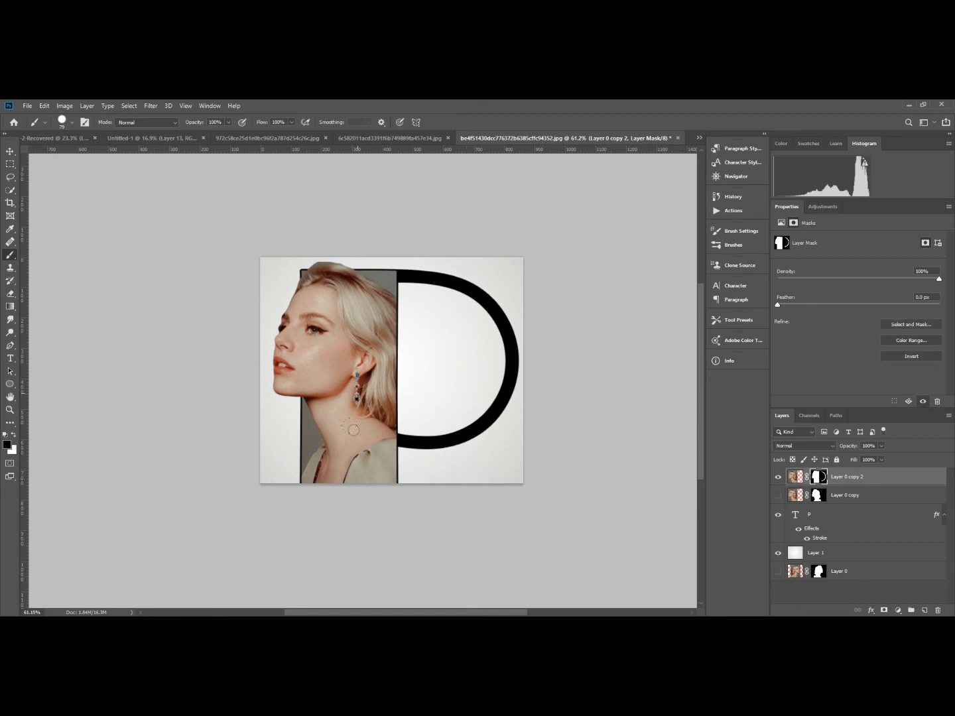
# Extend the canvas height by 50 pixels relative to its current size, adding the space below the image.
pyautogui.click(64, 106)
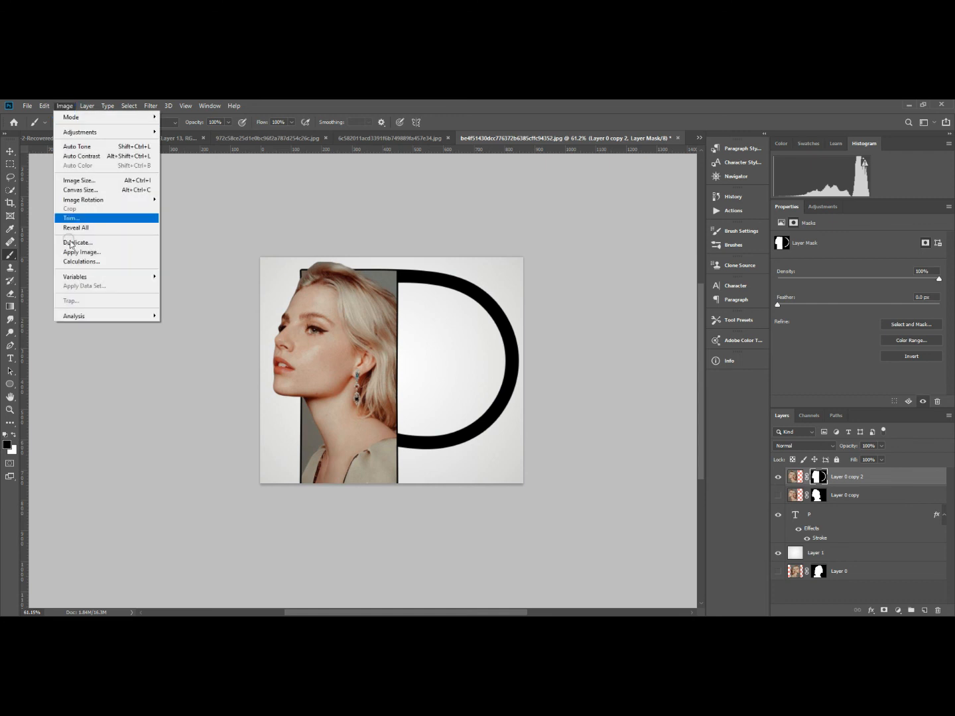
pyautogui.click(74, 190)
pyautogui.click(187, 225)
pyautogui.click(201, 256)
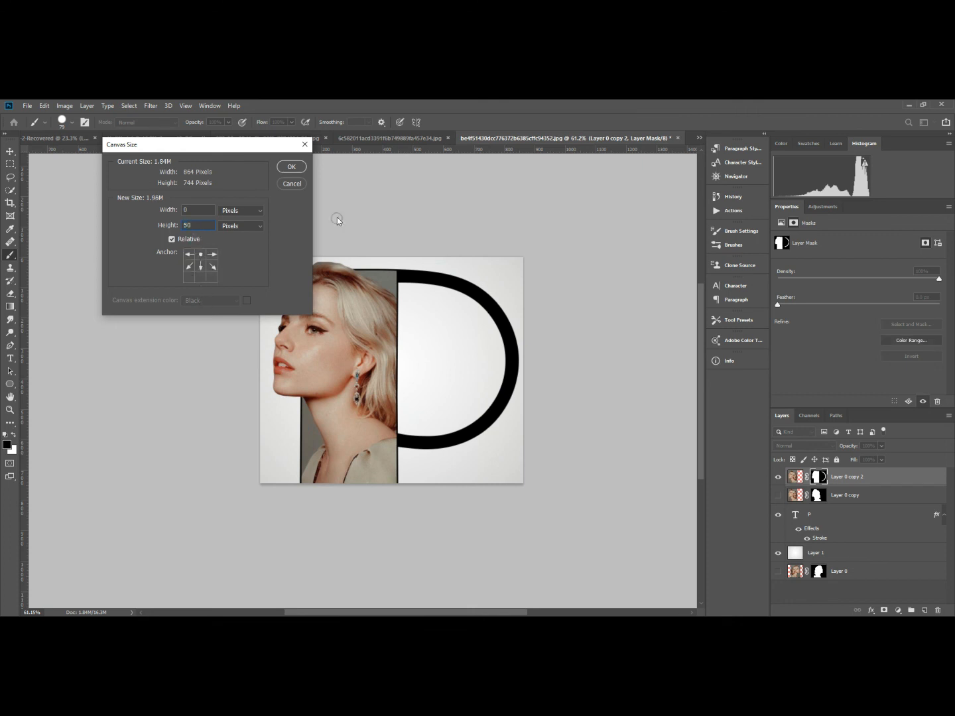
pyautogui.click(292, 167)
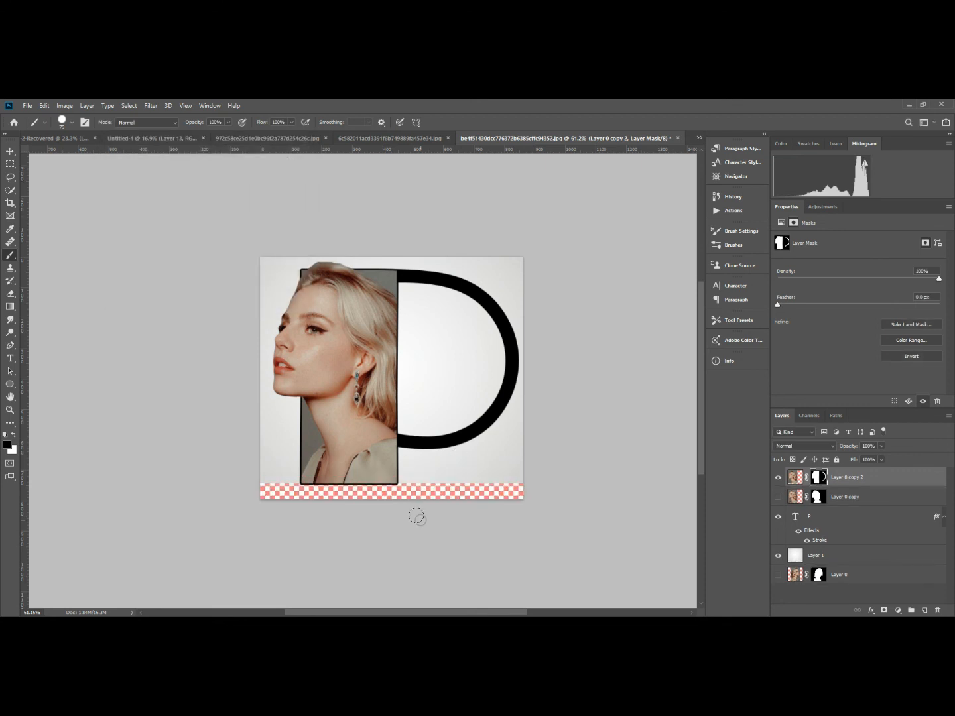
# Redraw the light radial gradient on Layer 1 from near the image centre to well outside the canvas, filling the added strip.
pyautogui.click(798, 555)
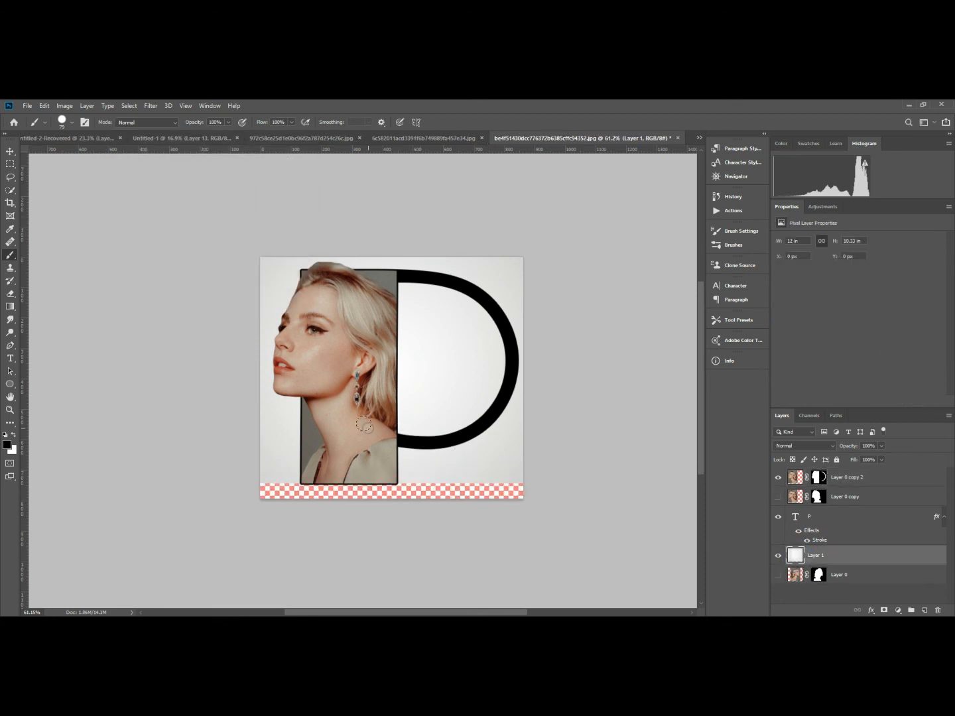
pyautogui.scroll(-4, 258, 352)
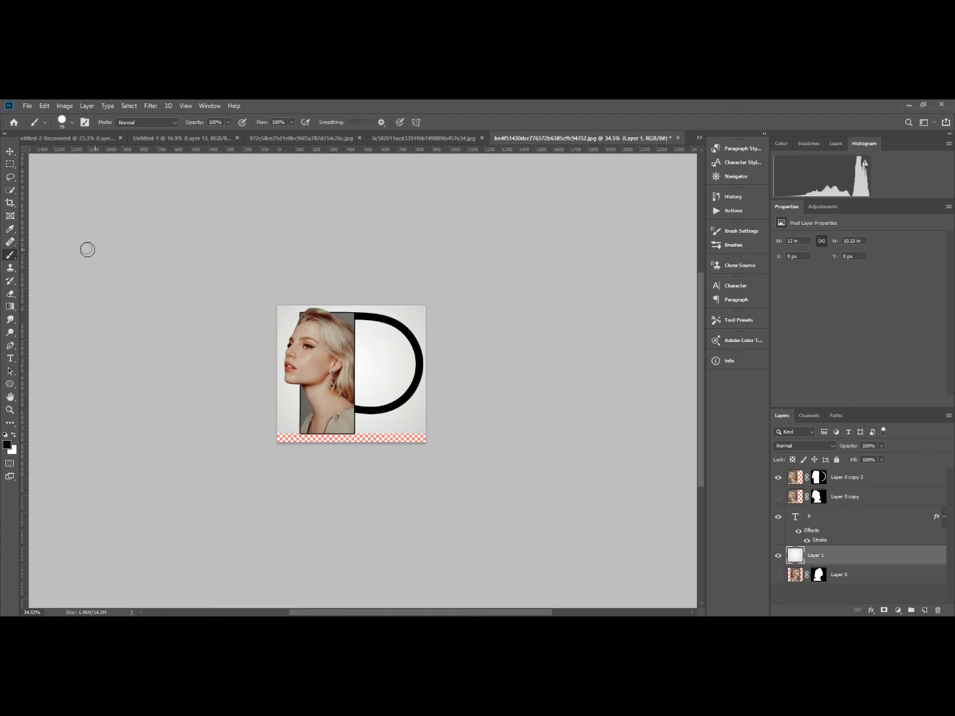
pyautogui.click(10, 307)
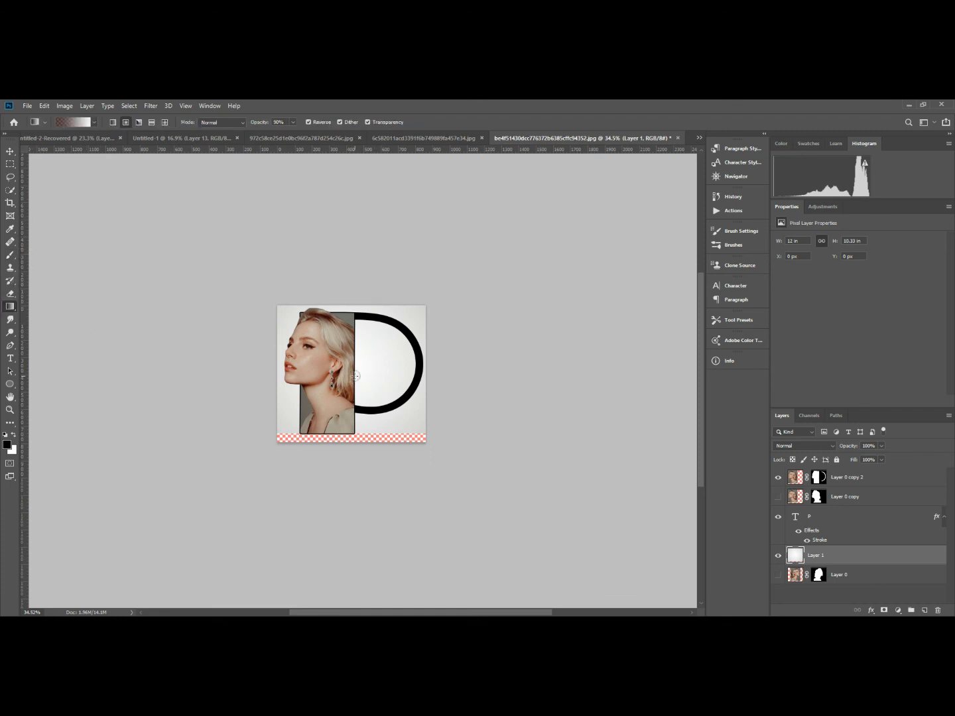
pyautogui.moveTo(354, 376); pyautogui.dragTo(572, 159)
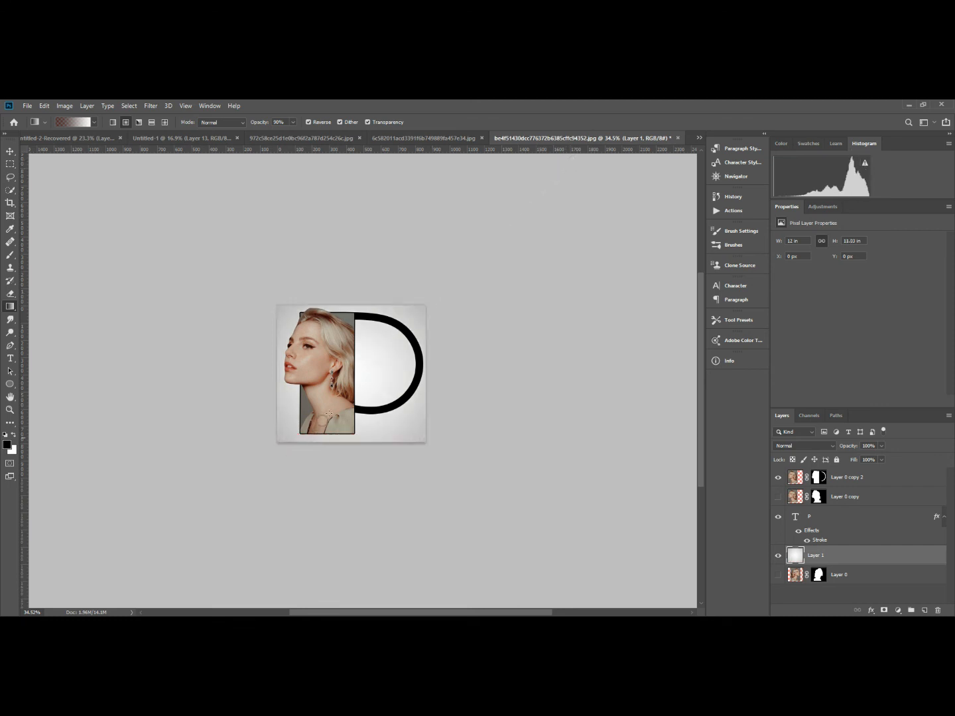
pyautogui.scroll(-2, 329, 387)
pyautogui.moveTo(345, 379); pyautogui.dragTo(589, 153)
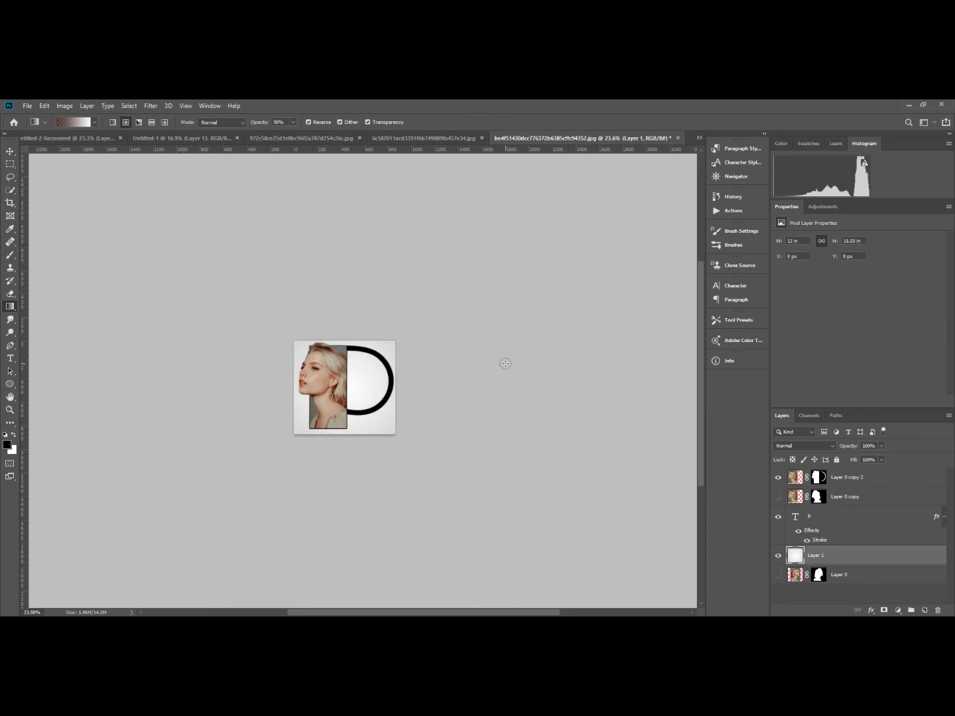
# Add a 5 px outside stroke in black (000000) to Layer 0 copy 2, after trying white (ffffff).
pyautogui.scroll(5, 283, 485)
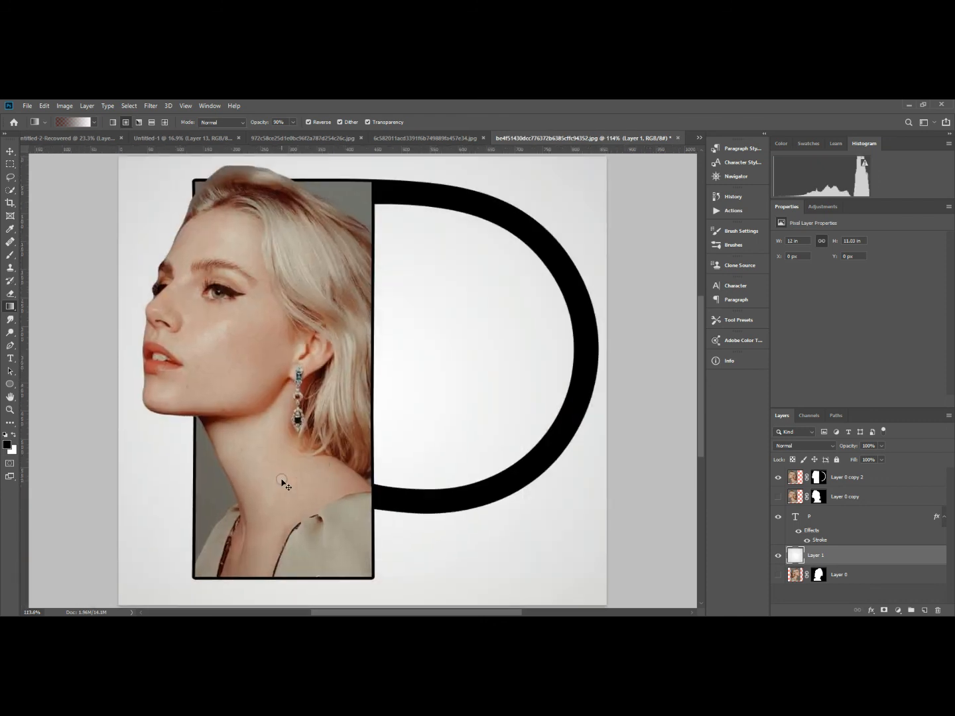
pyautogui.scroll(-1, 282, 483)
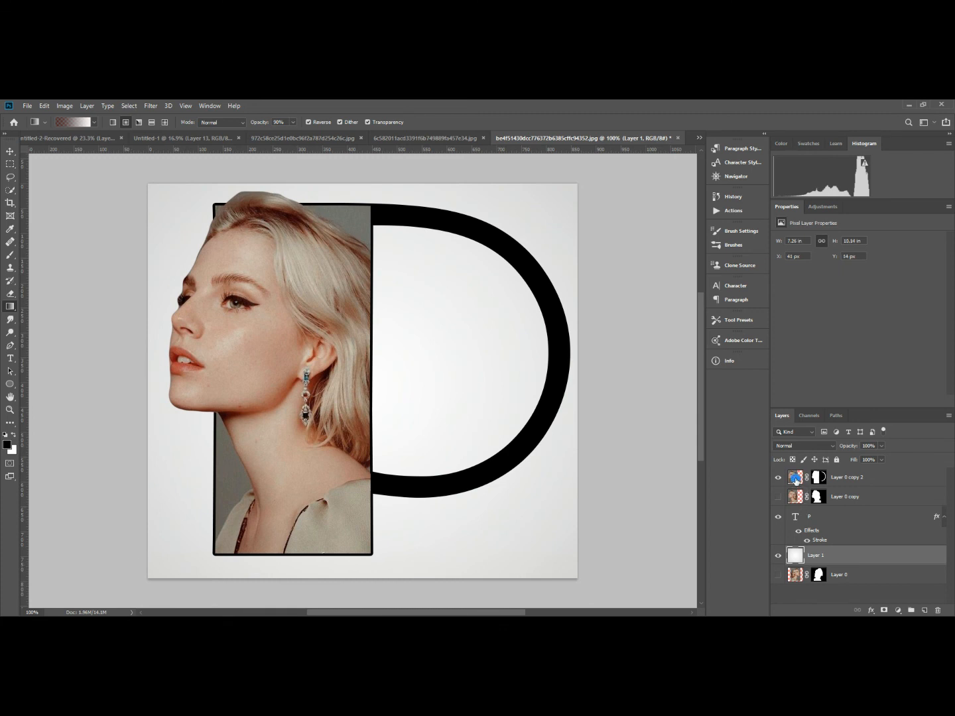
pyautogui.click(795, 477)
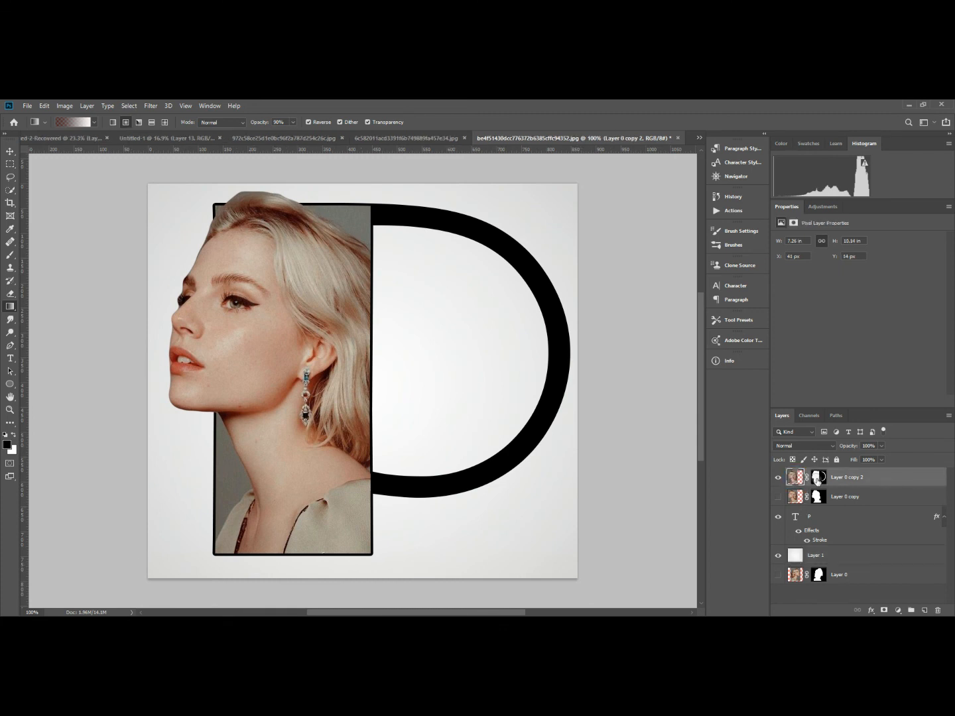
pyautogui.doubleClick(879, 478)
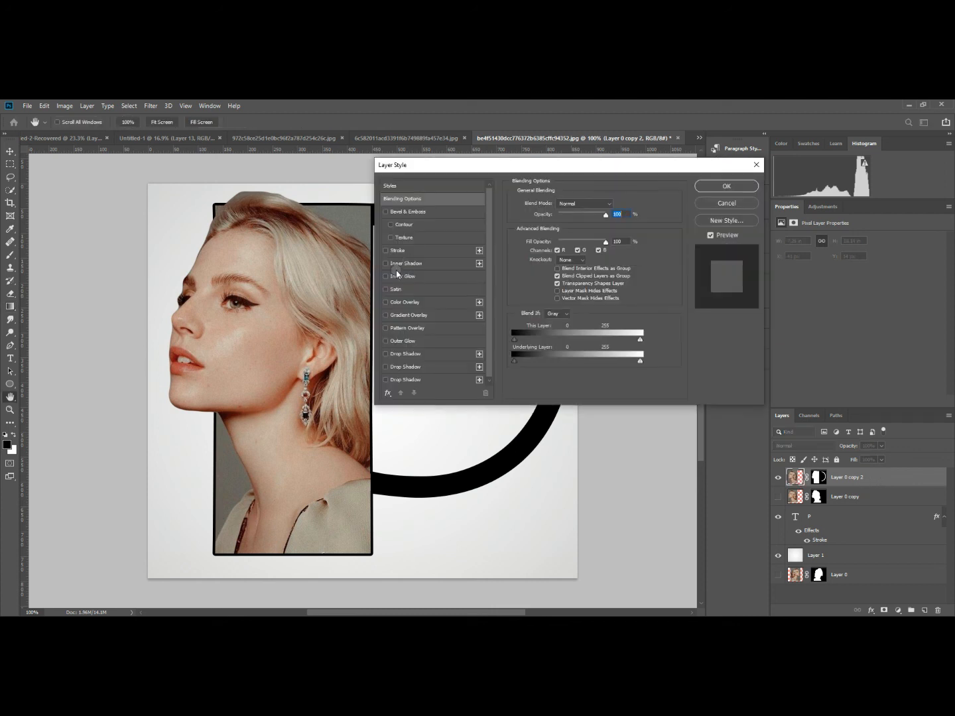
pyautogui.click(386, 251)
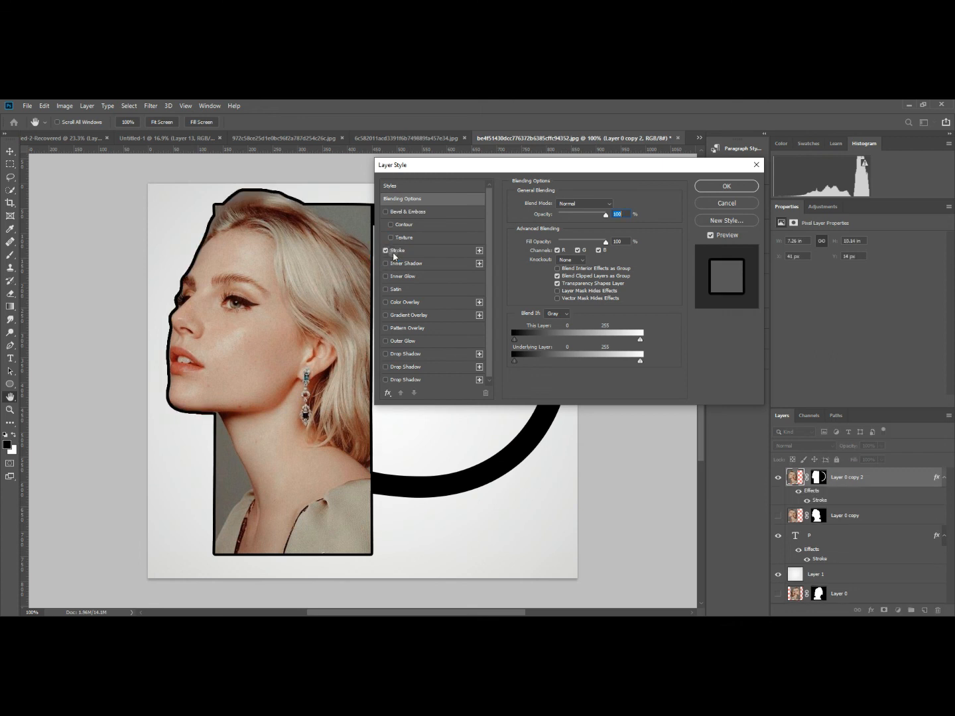
pyautogui.click(426, 250)
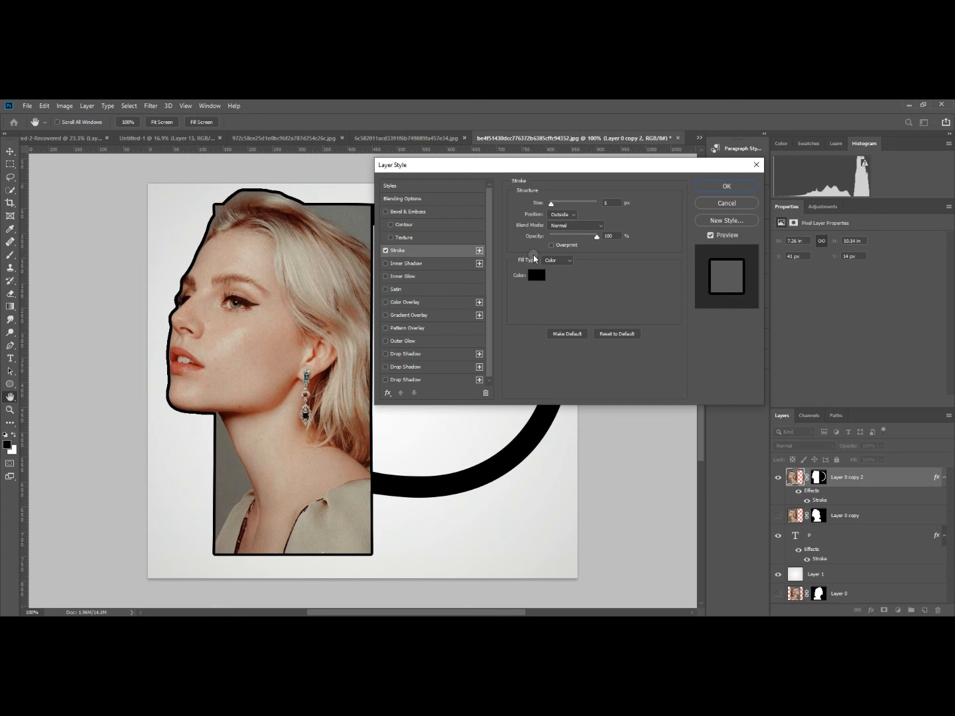
pyautogui.click(536, 275)
pyautogui.moveTo(530, 296); pyautogui.dragTo(521, 157)
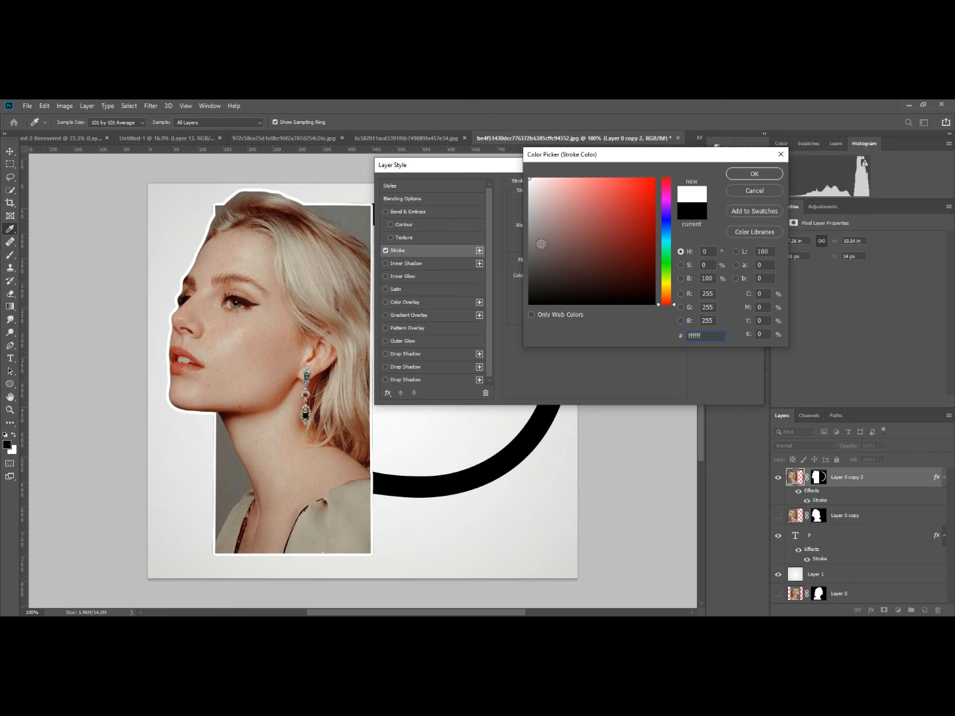
pyautogui.moveTo(539, 219); pyautogui.dragTo(525, 319)
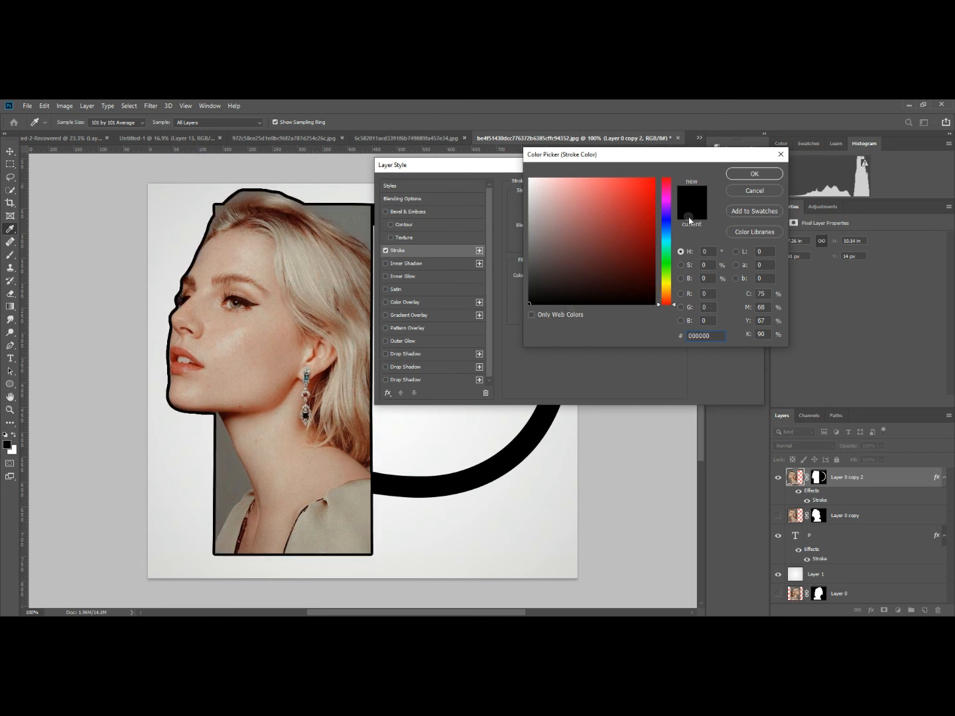
pyautogui.click(747, 175)
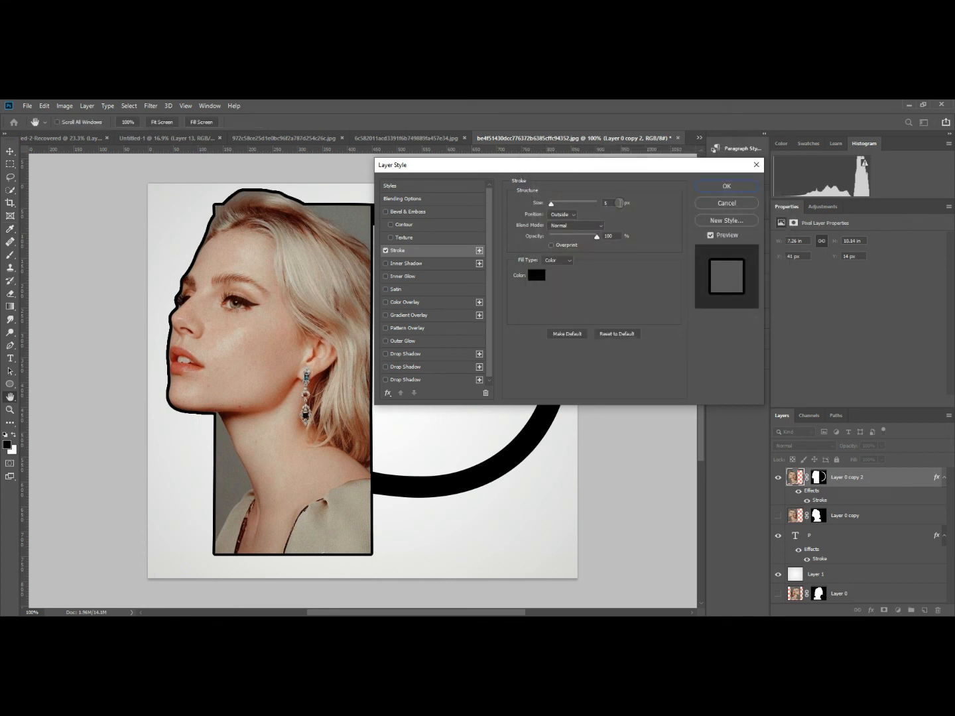
pyautogui.click(725, 189)
# Switch through the other open portrait-letter documents to examine the letter P and letter J examples.
pyautogui.press('g')
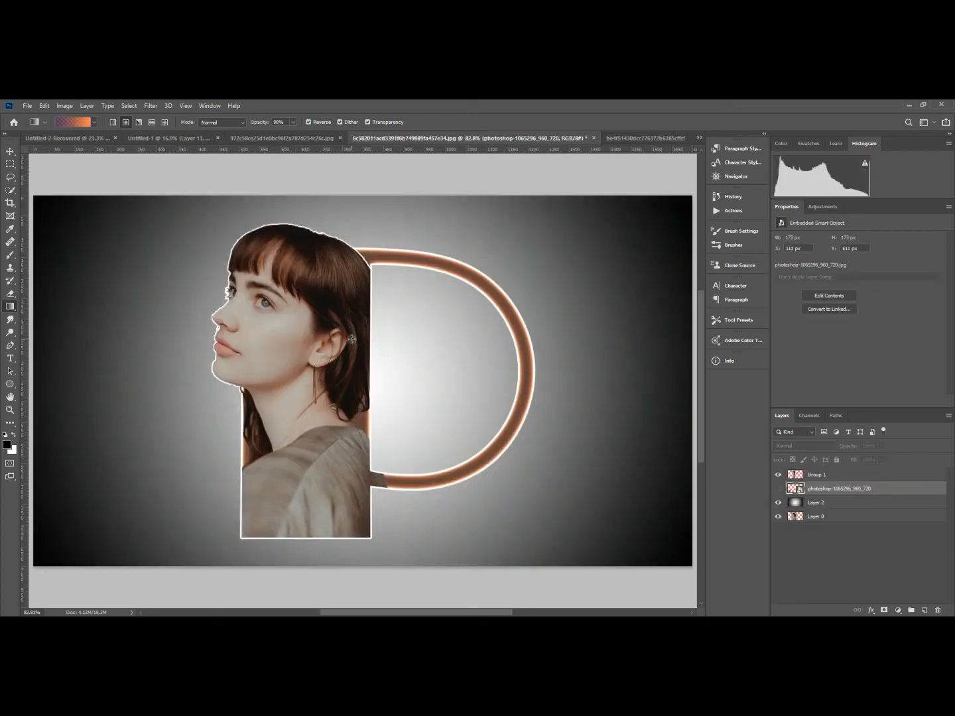
pyautogui.hotkey('ctrl', '0')
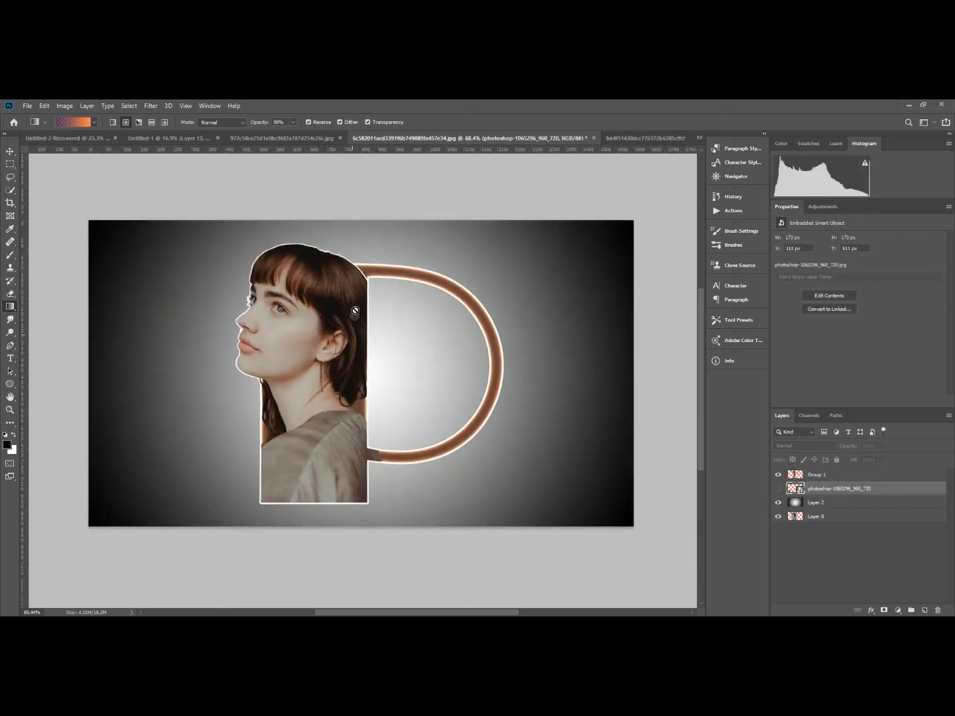
pyautogui.click(308, 138)
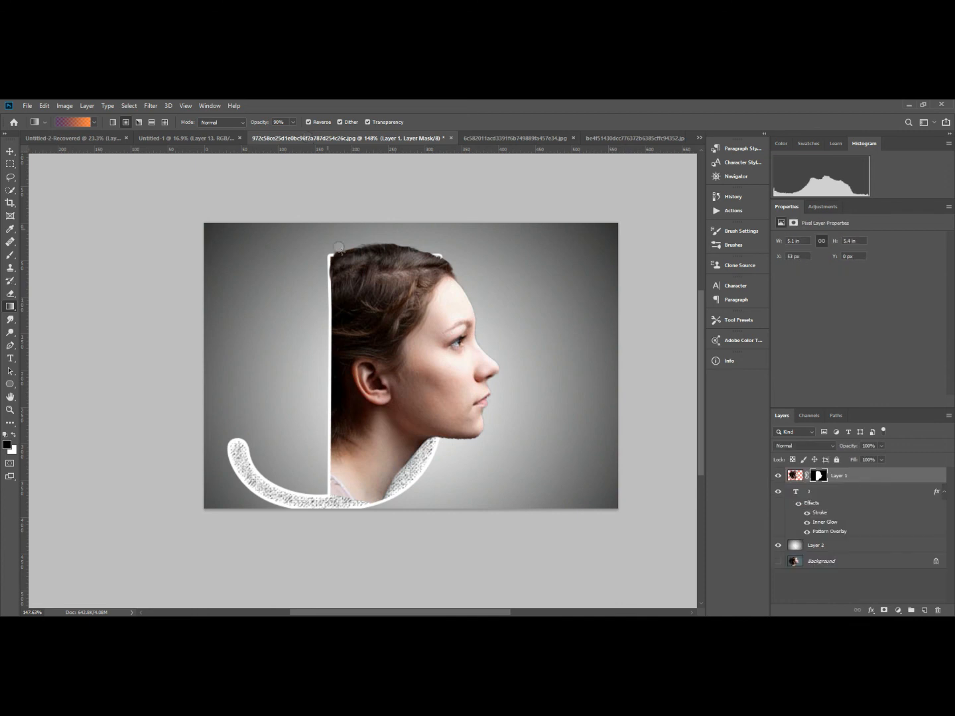